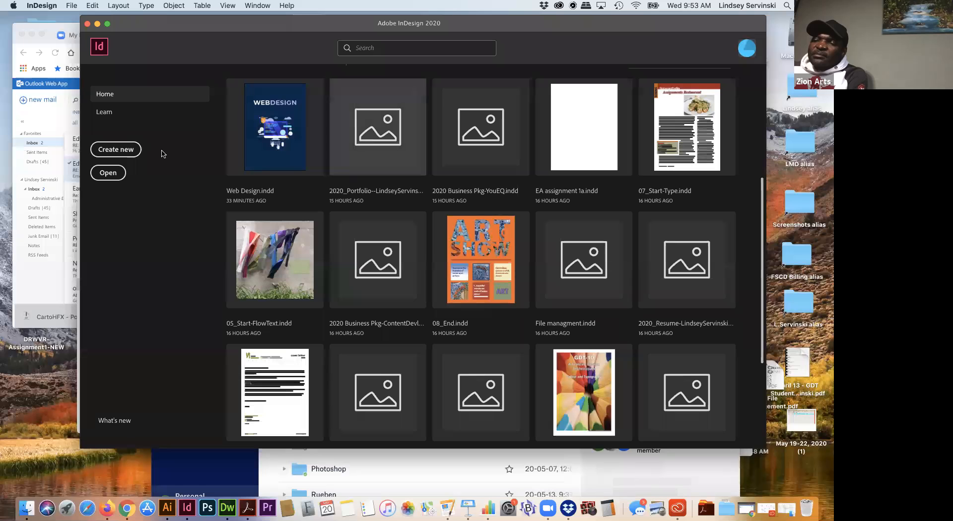
- Start a new document and show all of the blank print presets
left_click(118, 153)
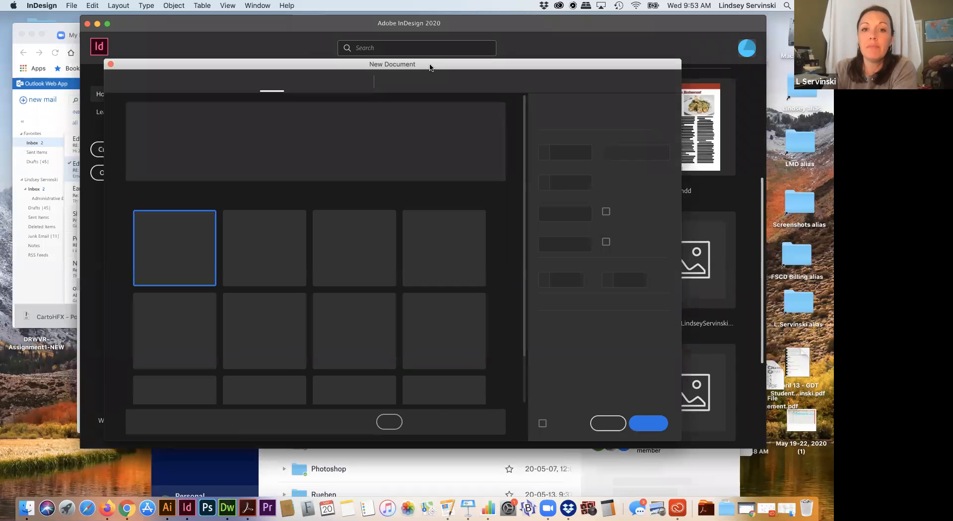
left_click(412, 84)
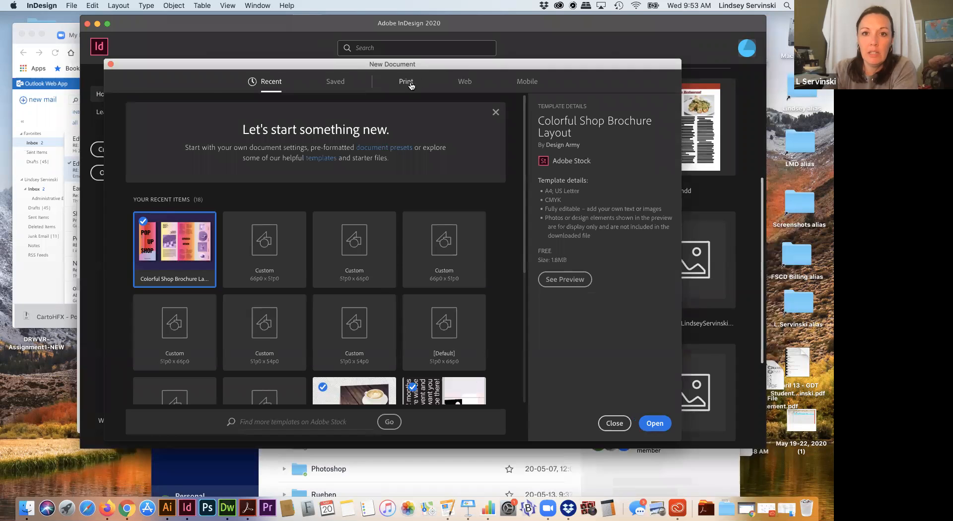
left_click(328, 209)
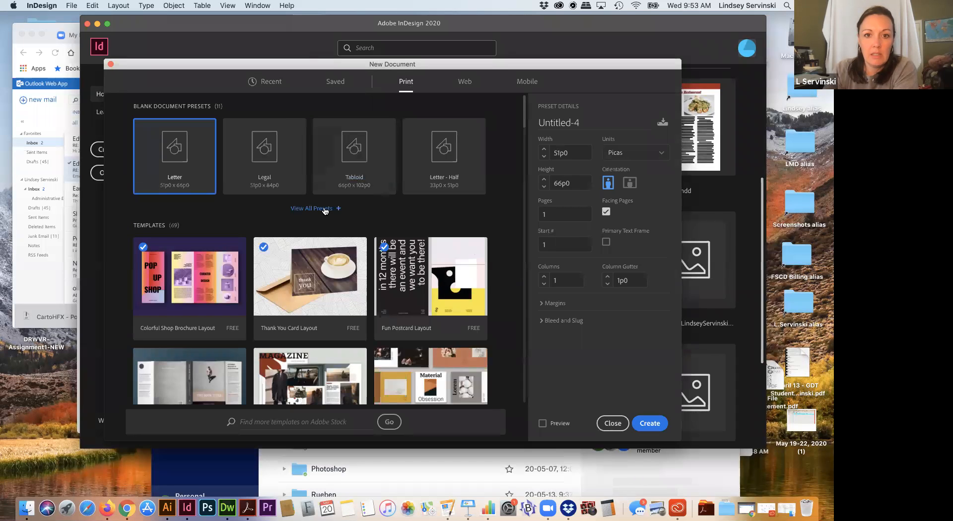
- Create a document from the Clean and Modern Magazine Layout print template and close the missing-fonts notice
scroll(378, 344, "down", 10)
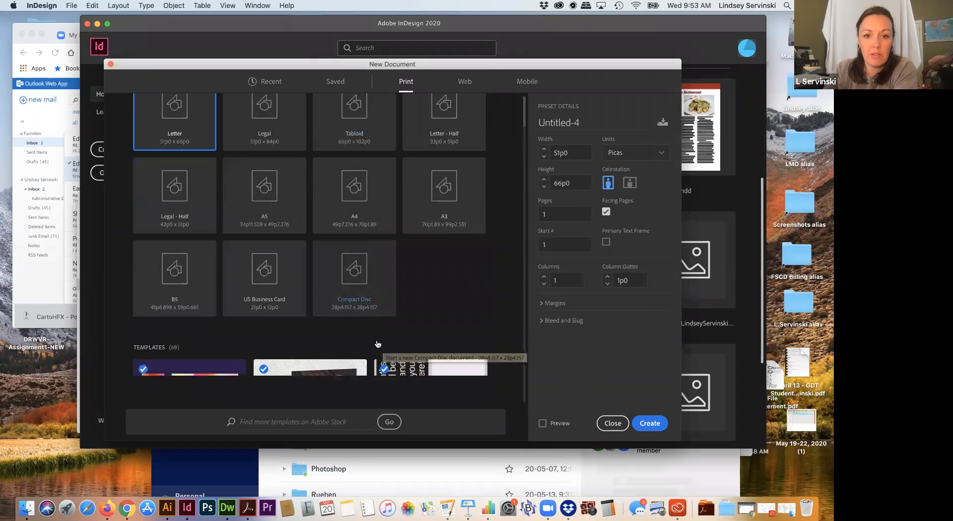
scroll(377, 343, "down", 5)
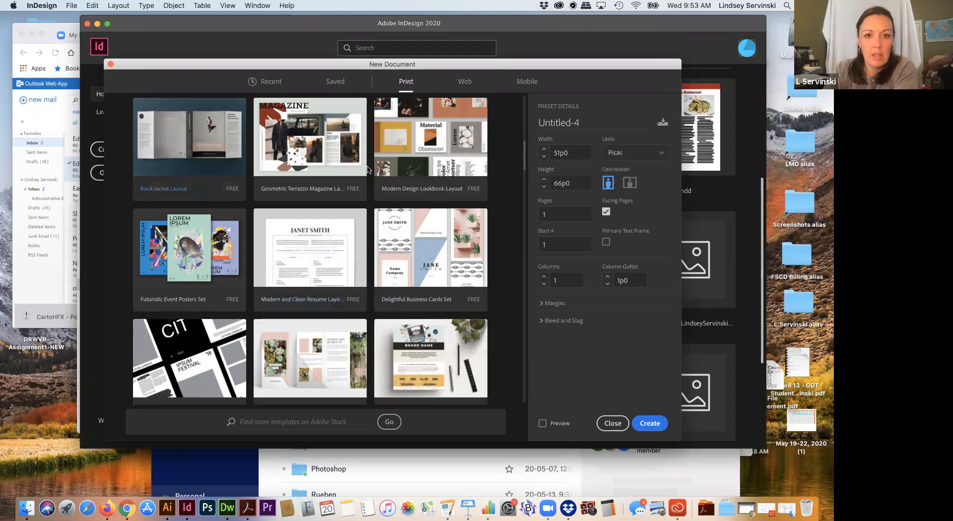
scroll(310, 342, "down", 6)
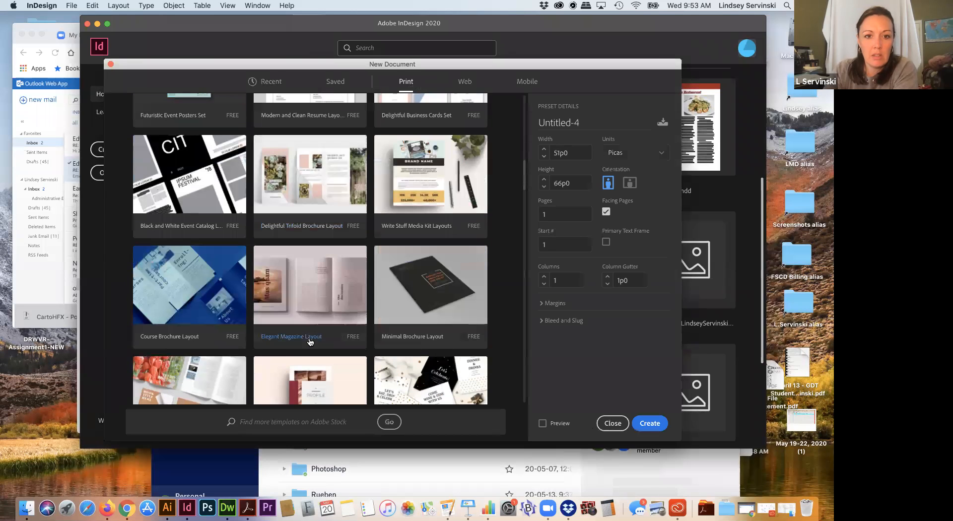
scroll(310, 342, "down", 4)
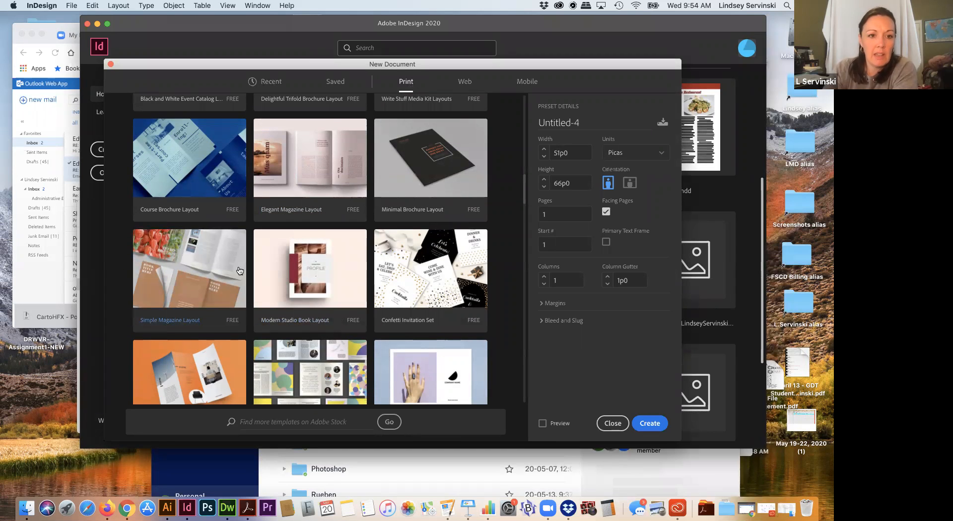
scroll(186, 360, "down", 5)
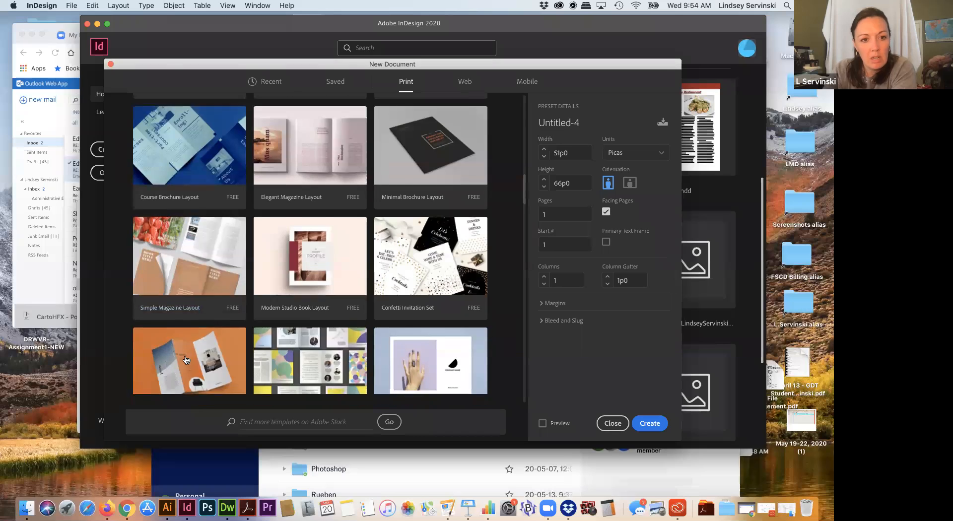
scroll(186, 360, "down", 3)
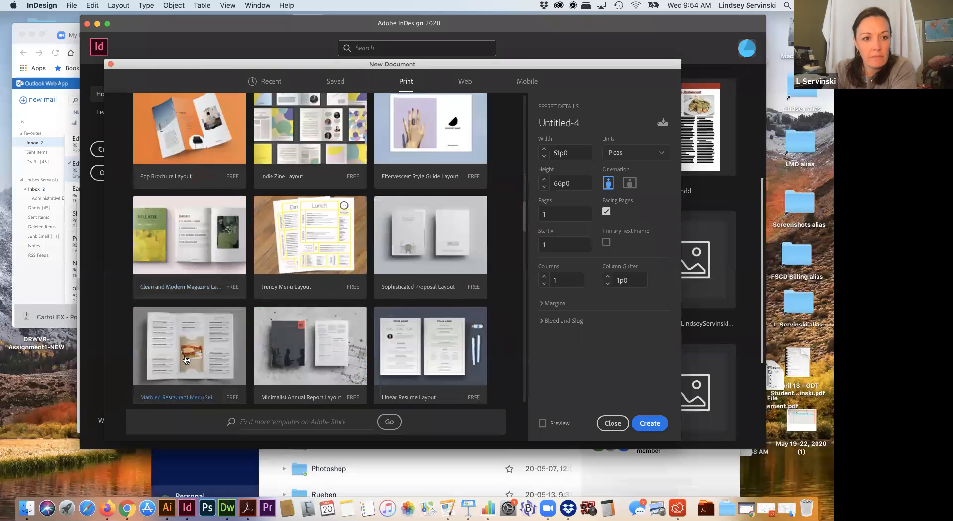
scroll(186, 360, "down", 1)
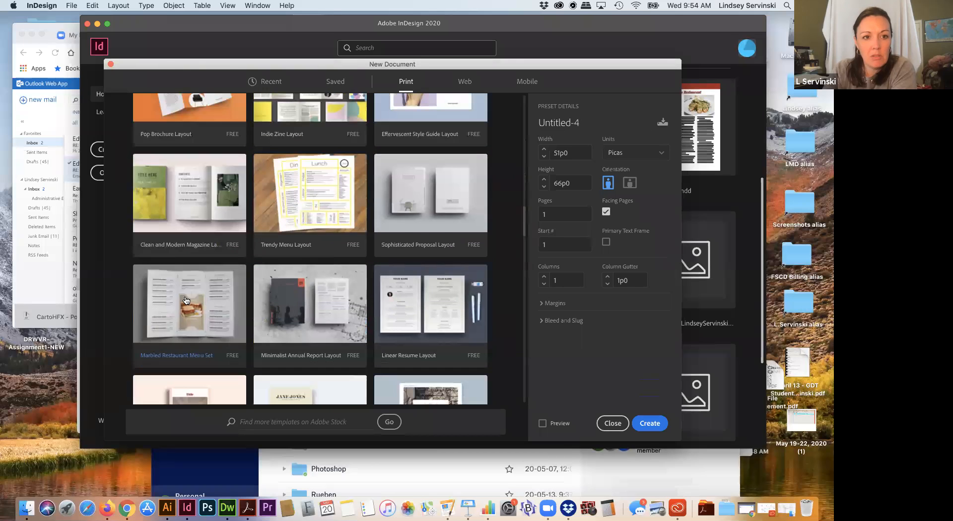
left_click(196, 248)
left_click(641, 422)
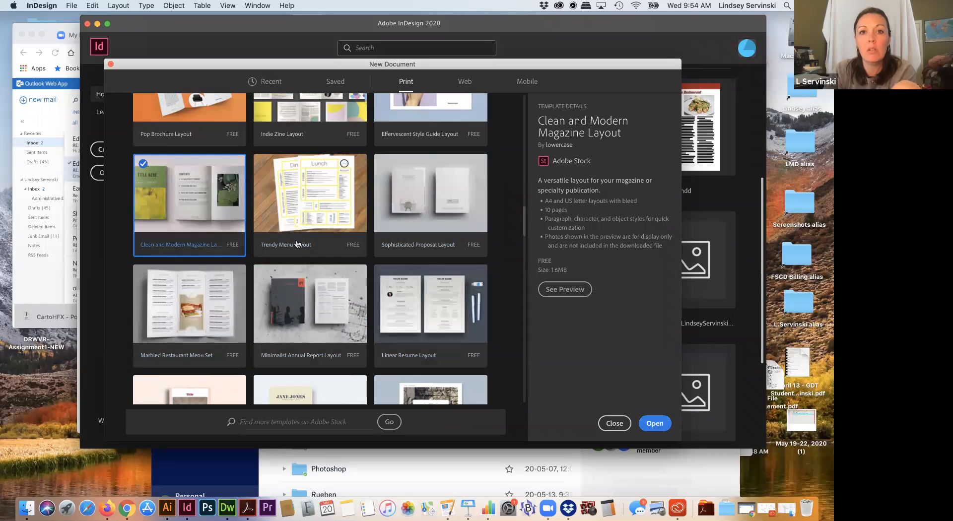
left_click(658, 424)
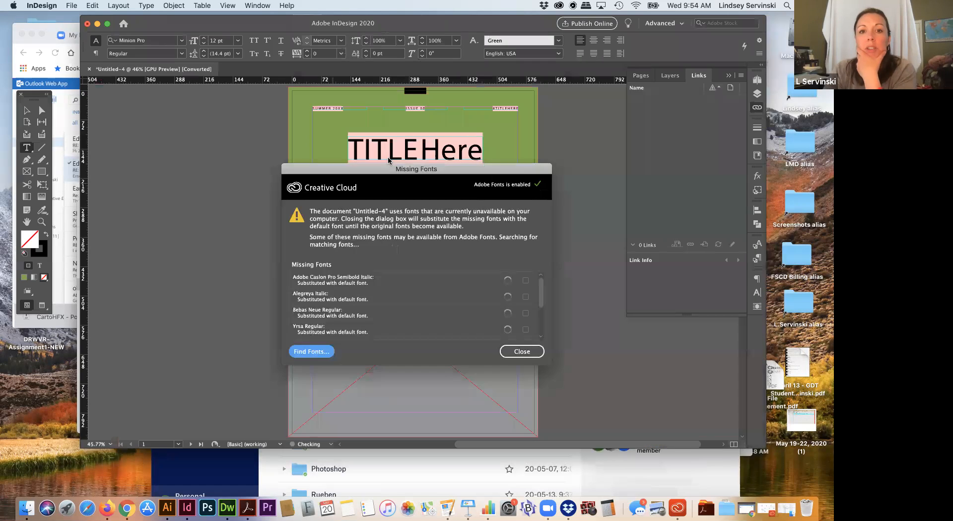
left_click(522, 346)
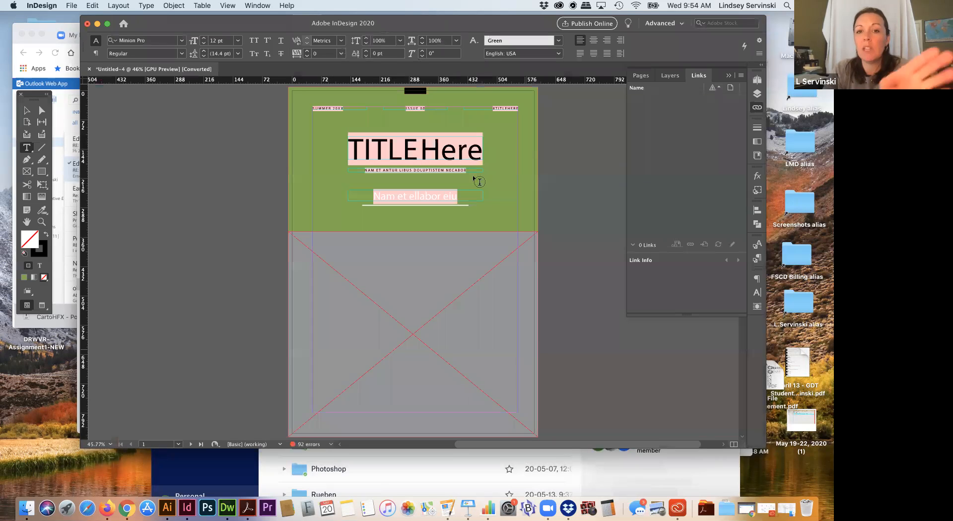
- Delete A4 page 10 and all ten pages of the LTR section from the document
left_click(27, 110)
left_click(641, 76)
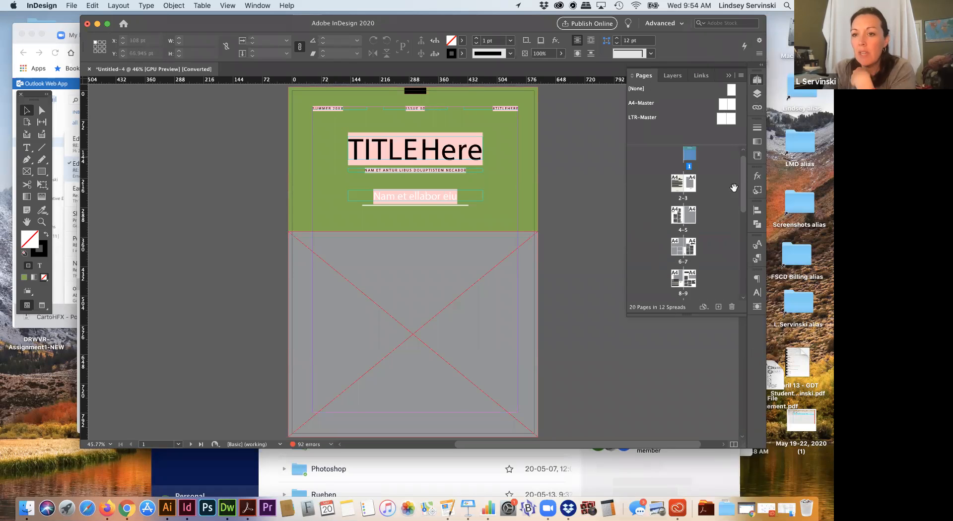
scroll(702, 229, "down", 5)
scroll(702, 230, "up", 3)
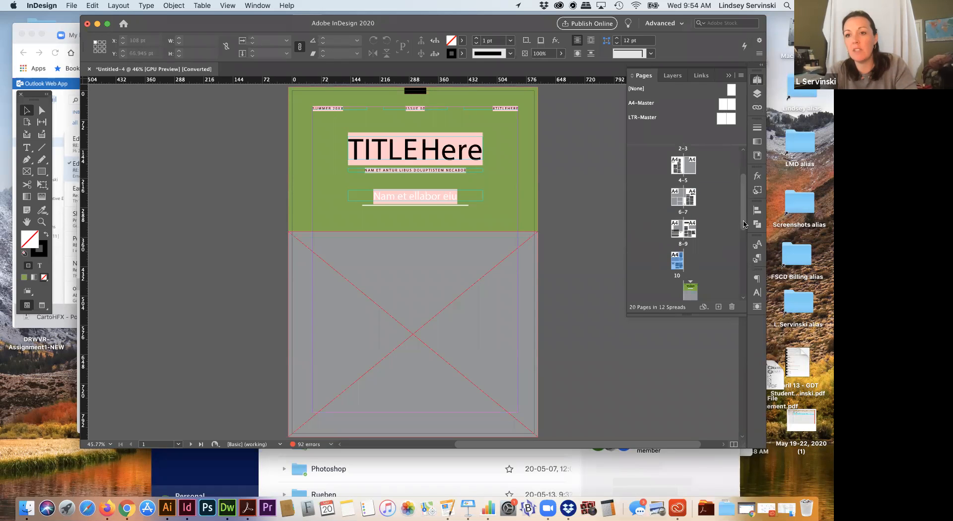
left_click_drag(743, 222, 746, 364)
left_click(676, 274, "shift")
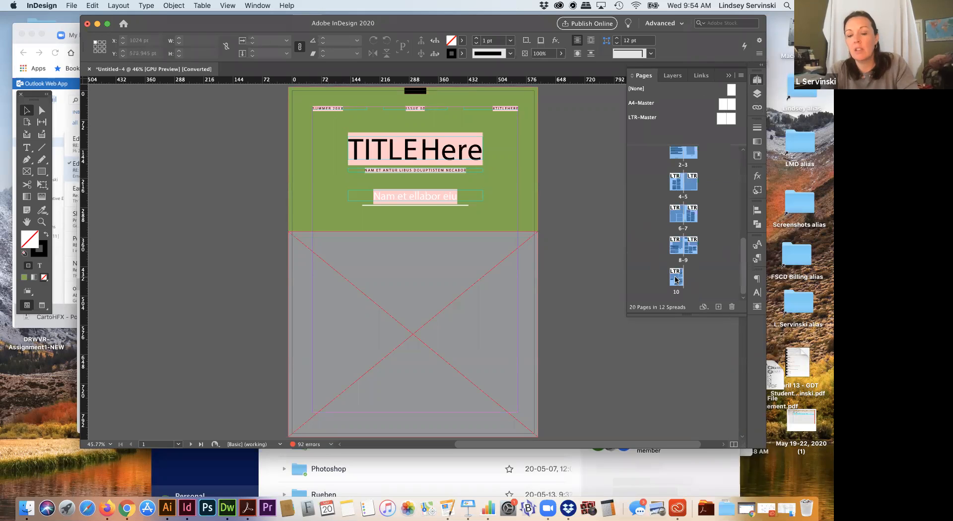
left_click(732, 307)
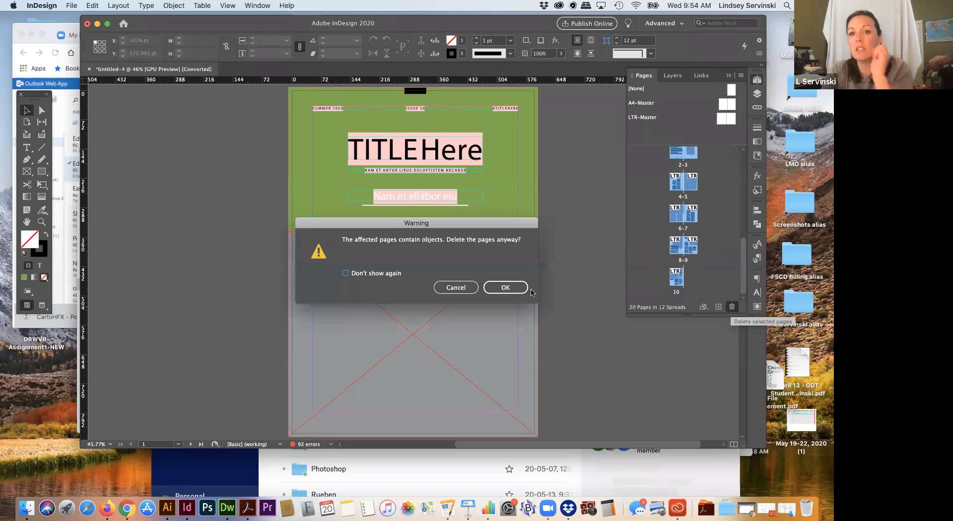
left_click(510, 294)
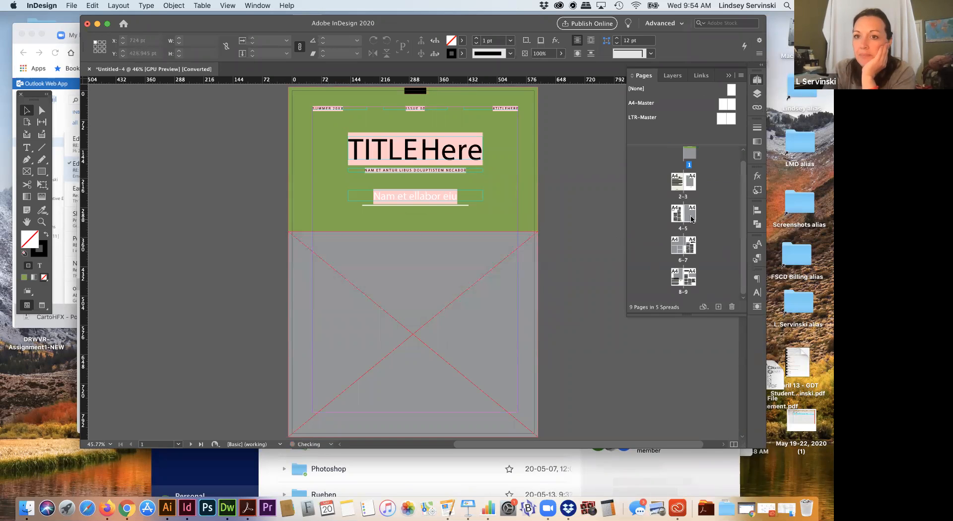
- Open the A4-Master spread and select the page-number frames at the foot of its two pages in turn
double_click(723, 110)
scroll(485, 259, "right", 5)
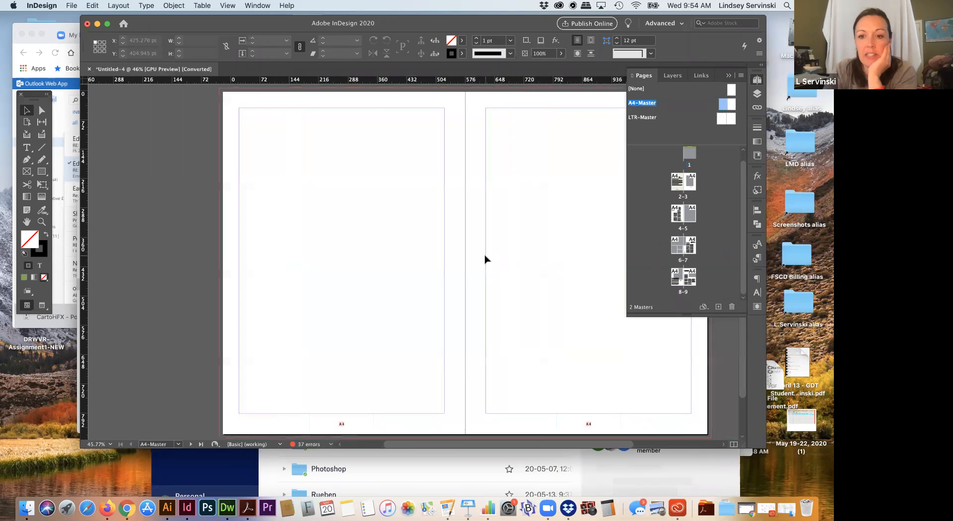
left_click(291, 414)
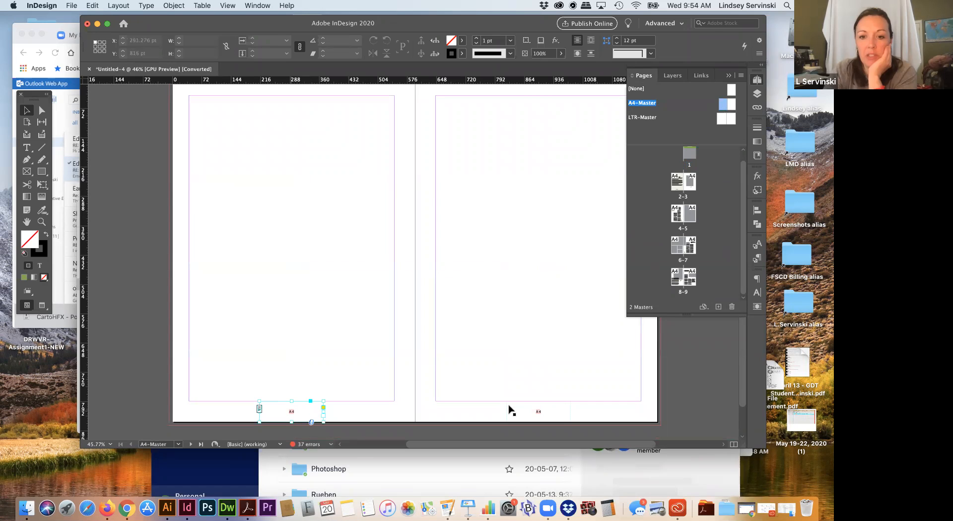
left_click(543, 415)
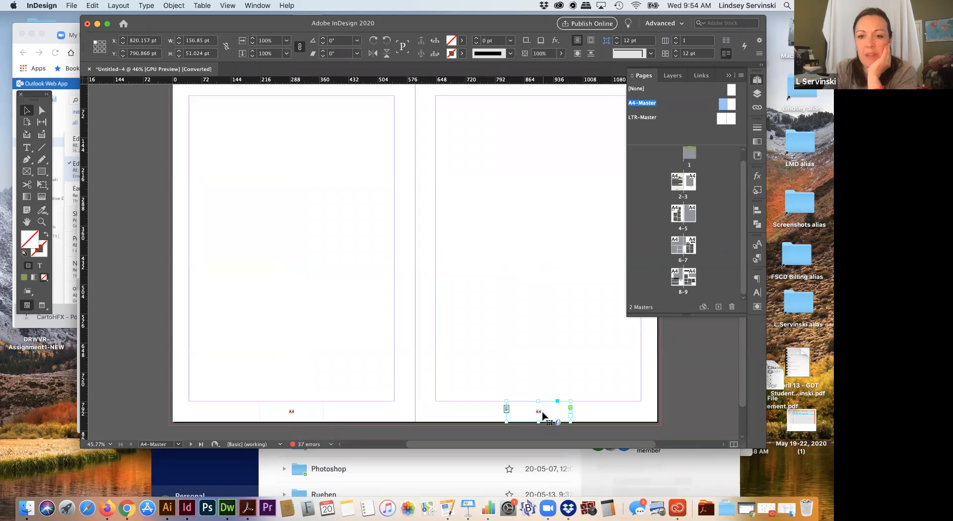
mouse_move(322, 415)
left_mouse_down()
mouse_move(218, 420)
mouse_move(313, 423)
left_mouse_up()
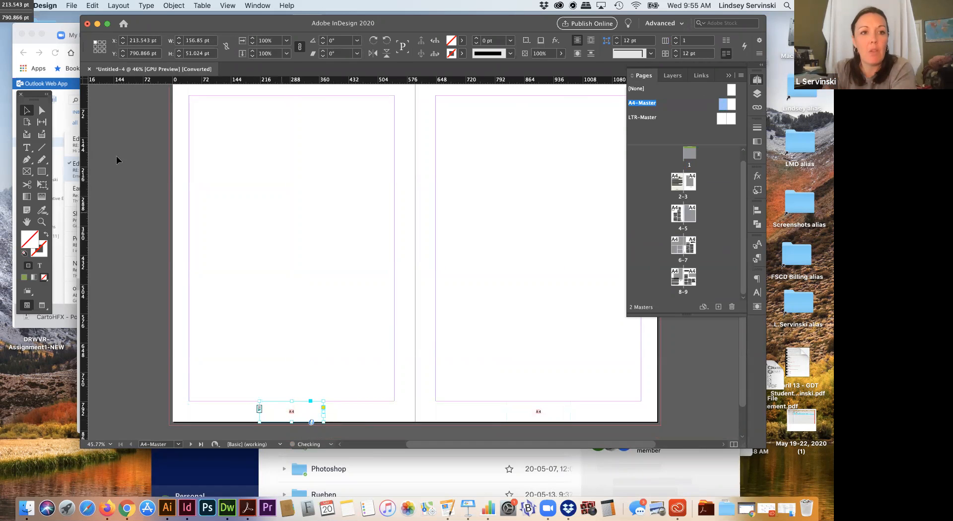
- Place two vertical guides close together near the middle of the left master page and shift them slightly to the left
left_click_drag(80, 155, 300, 177)
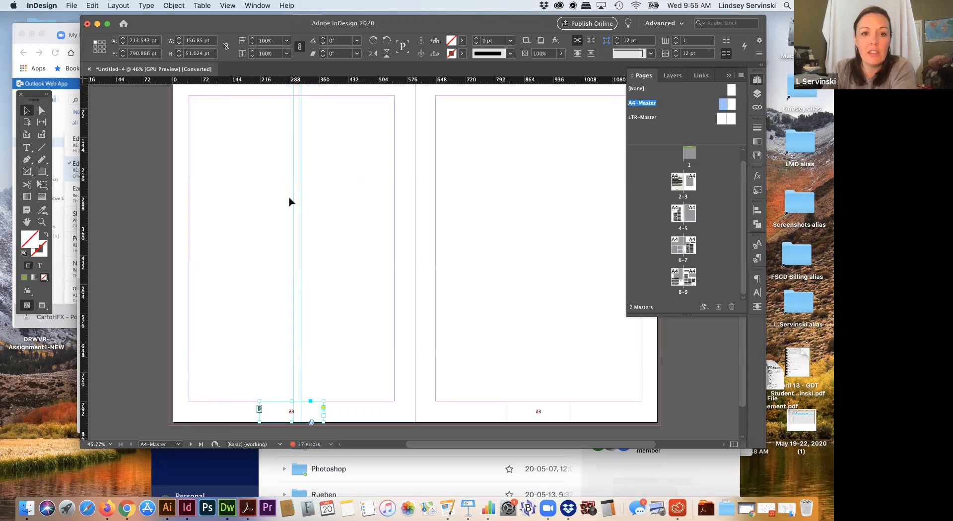
left_click(346, 217)
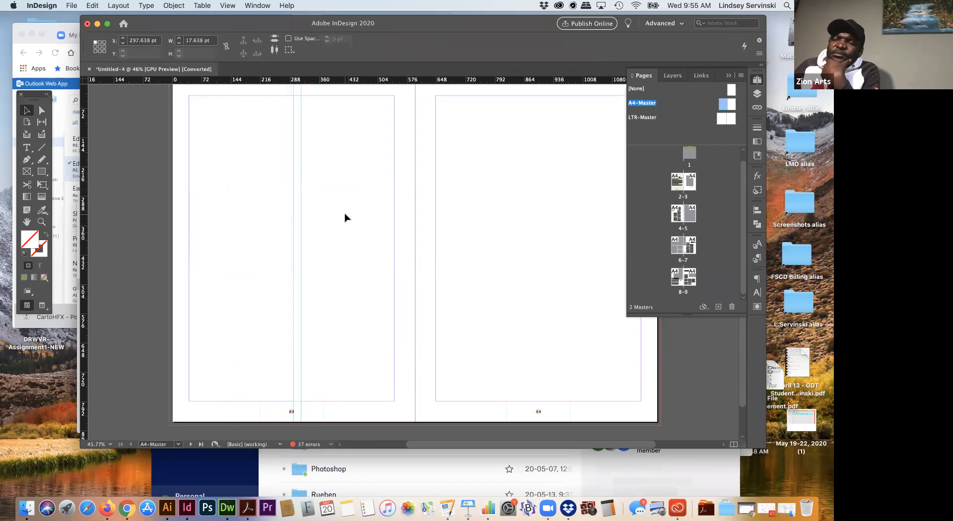
left_click(301, 224)
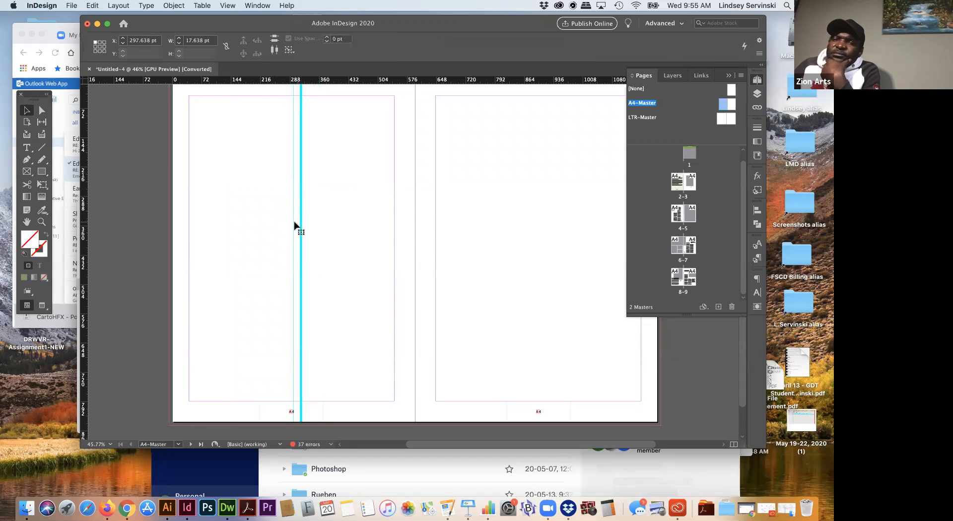
left_click(296, 227)
left_click(301, 226)
mouse_move(300, 224)
left_mouse_down()
mouse_move(272, 228)
mouse_move(298, 234)
left_mouse_up()
left_click(259, 330)
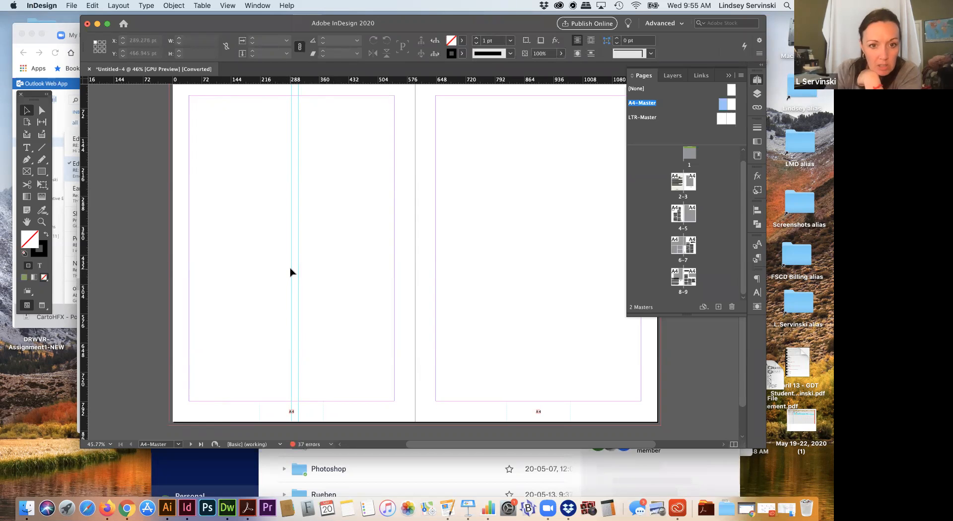
- Nudge the left master page's page-number frame to the right, to X 219.543 pt, and deselect it
left_click(292, 412)
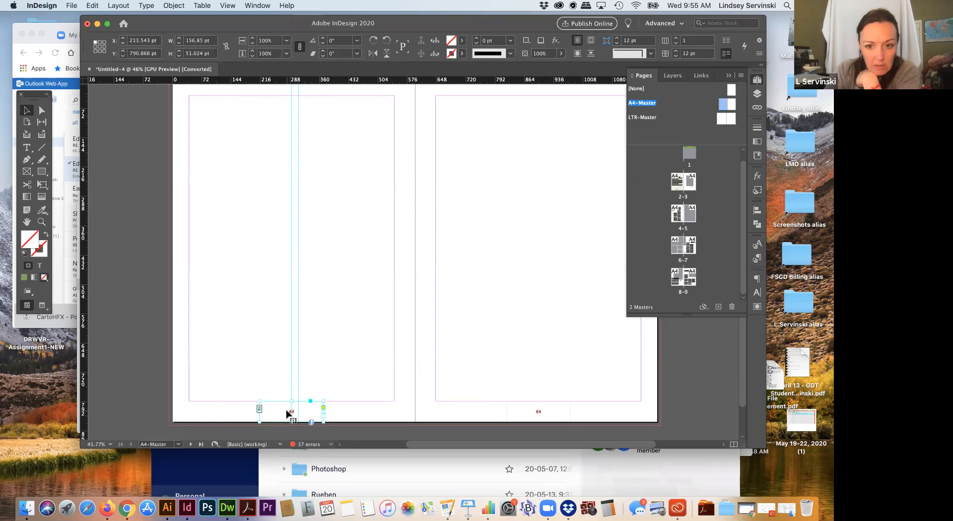
key("Right")
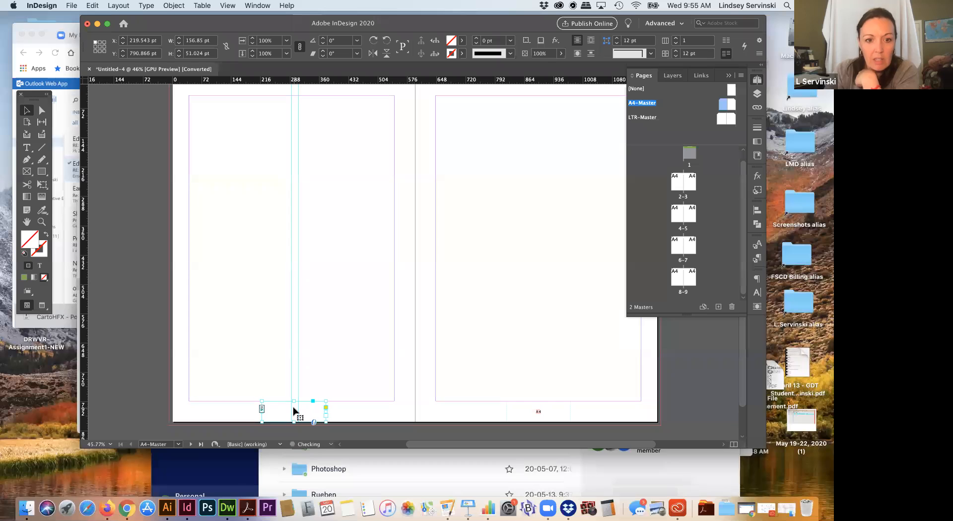
left_click(544, 264)
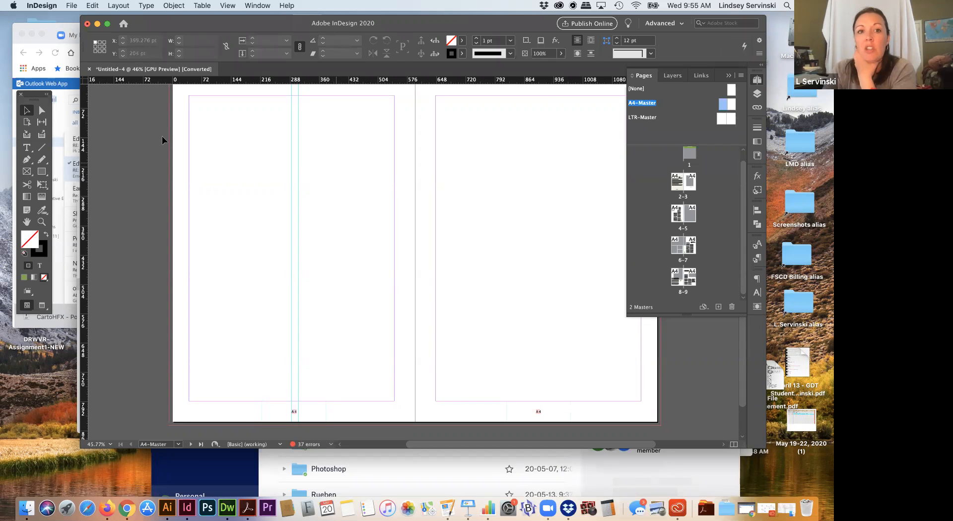
- Add a horizontal guide at about Y 145 pt across the master spread and view it on pages 2-3
left_click_drag(145, 77, 155, 138)
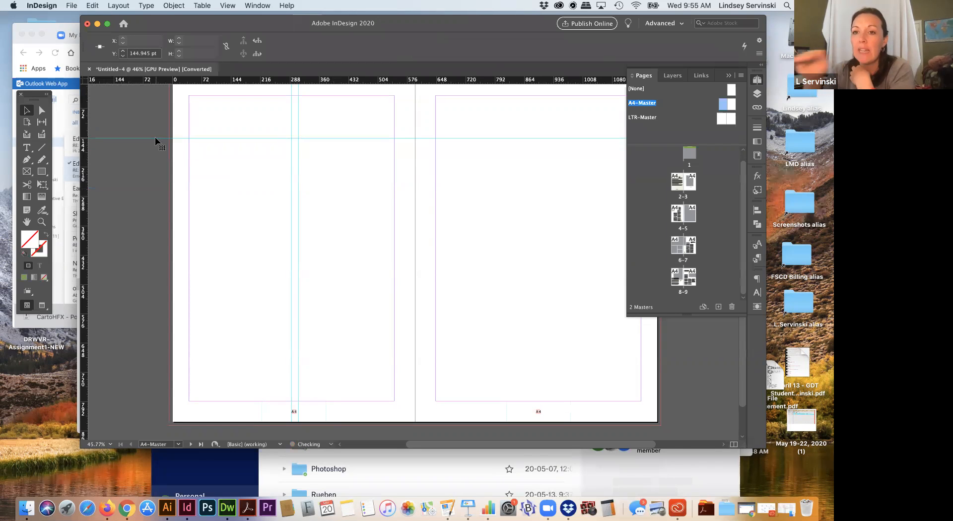
double_click(678, 189)
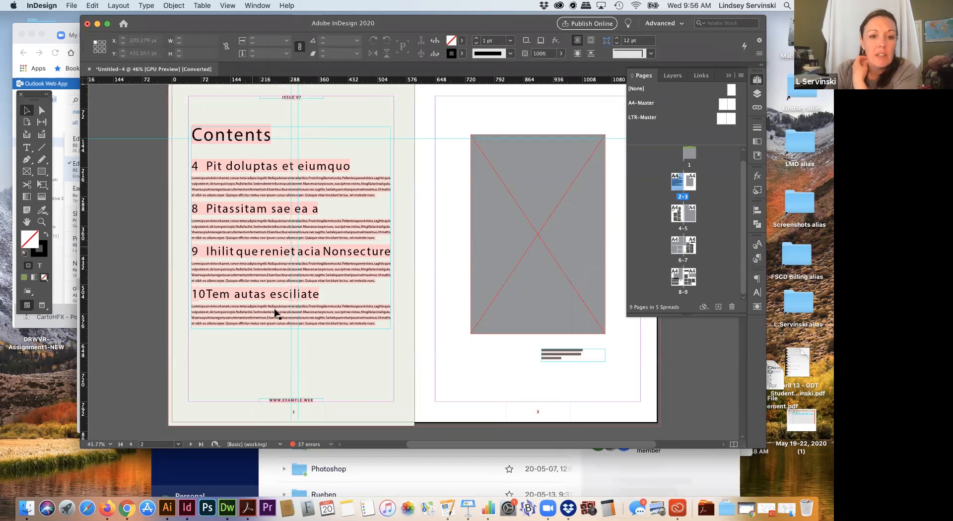
scroll(334, 397, "down", 5)
scroll(334, 397, "up", 4)
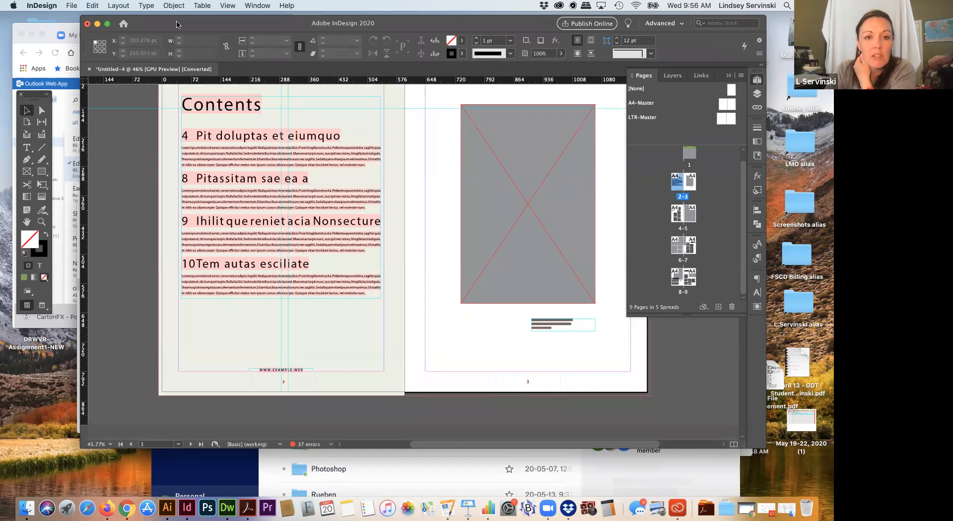
left_click(71, 6)
left_click(91, 28)
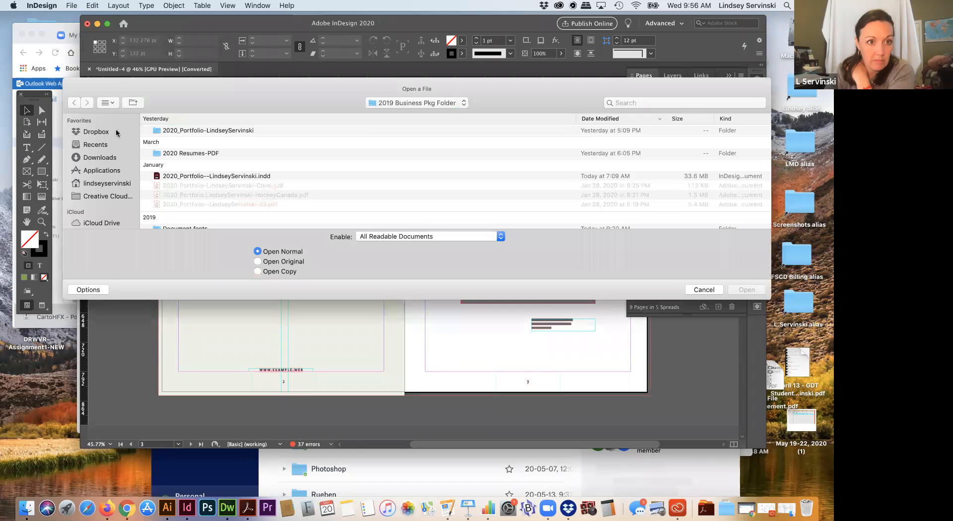
left_click(107, 184)
scroll(106, 188, "down", 5)
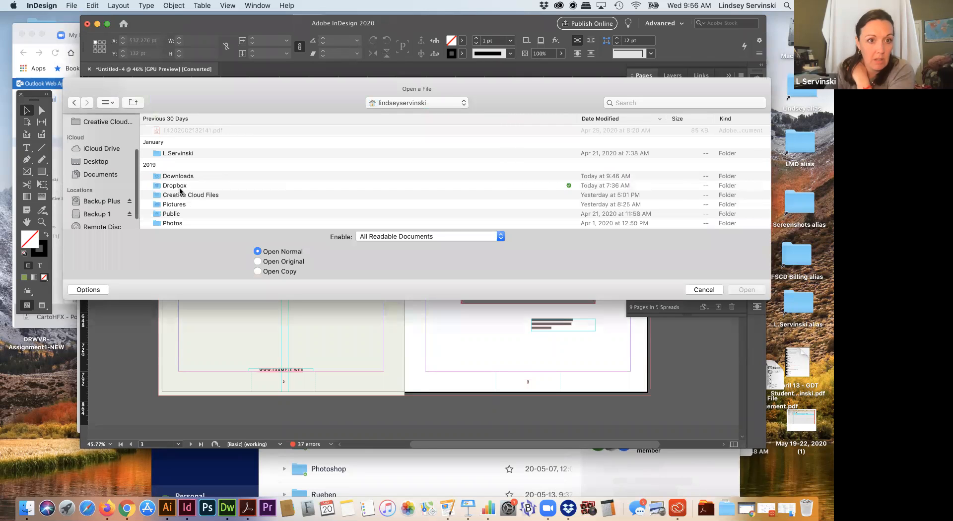
left_click(111, 214)
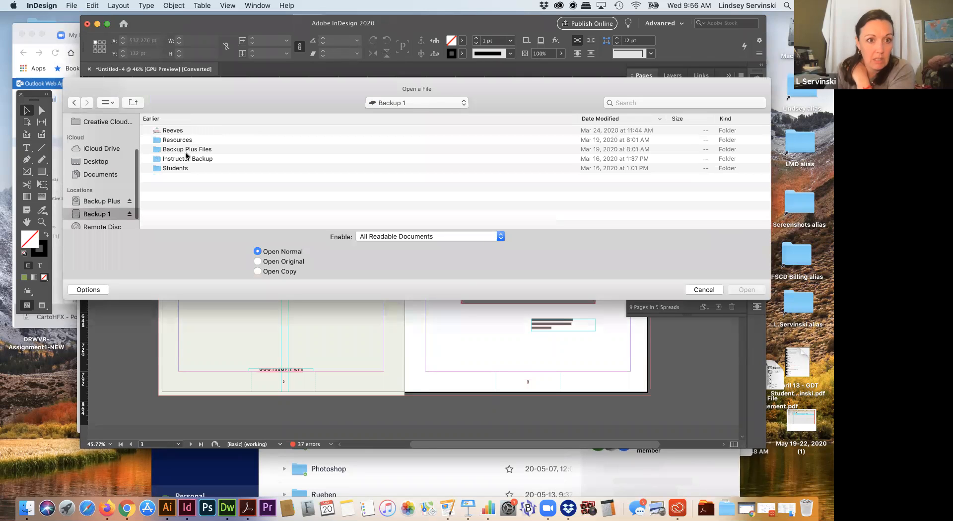
double_click(176, 141)
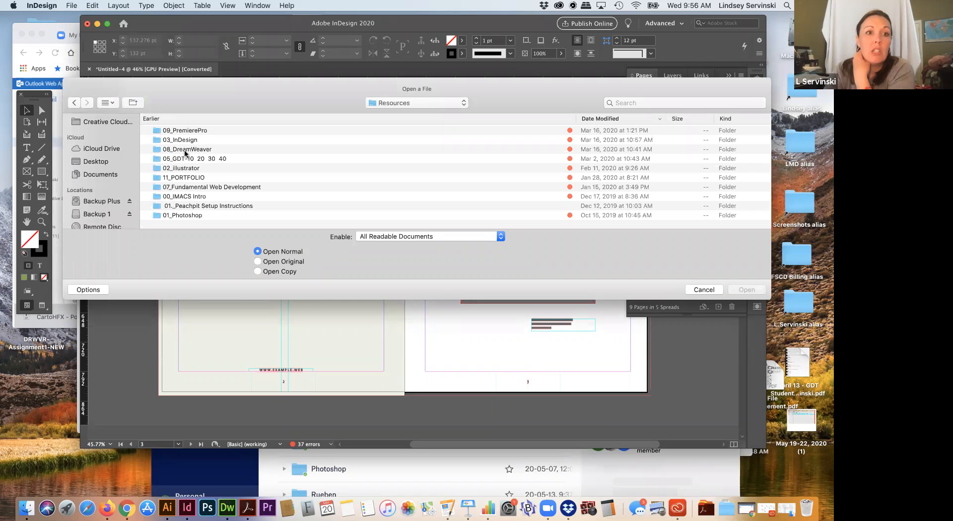
double_click(189, 159)
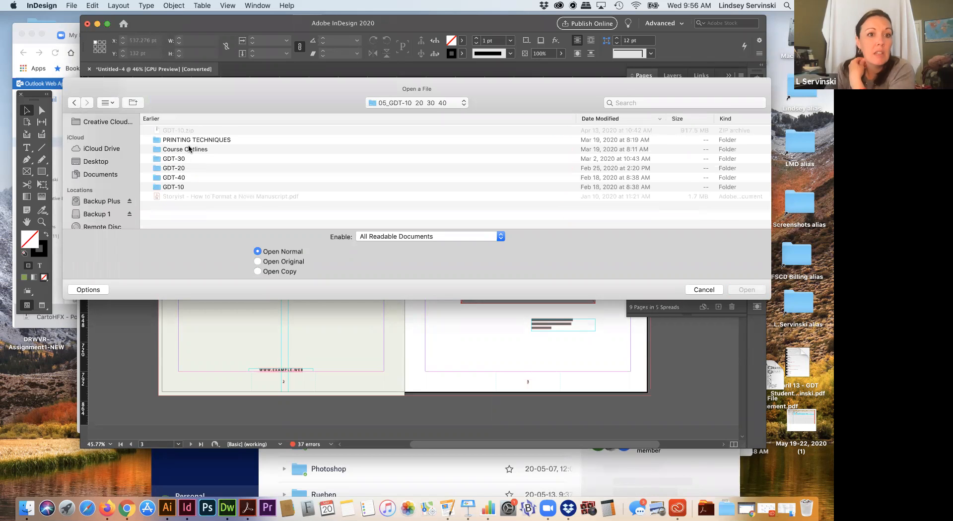
double_click(174, 188)
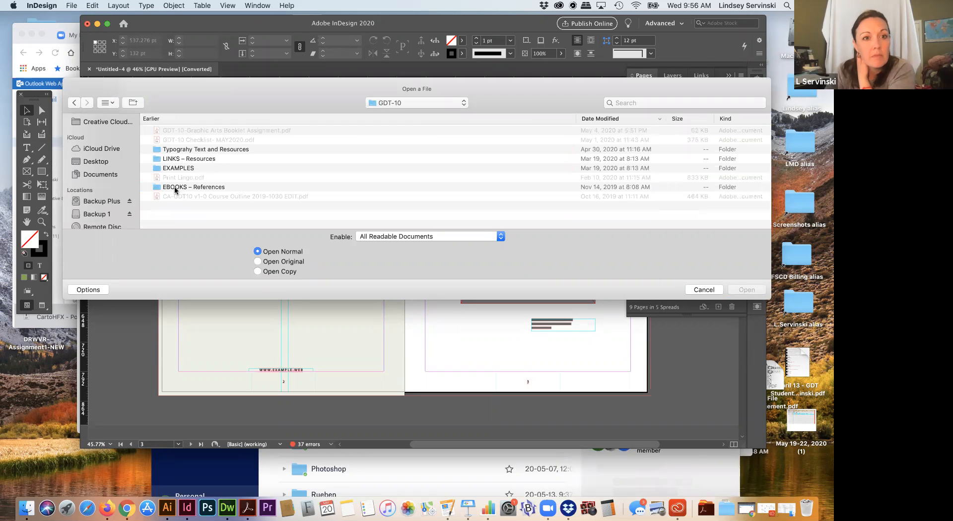
double_click(177, 168)
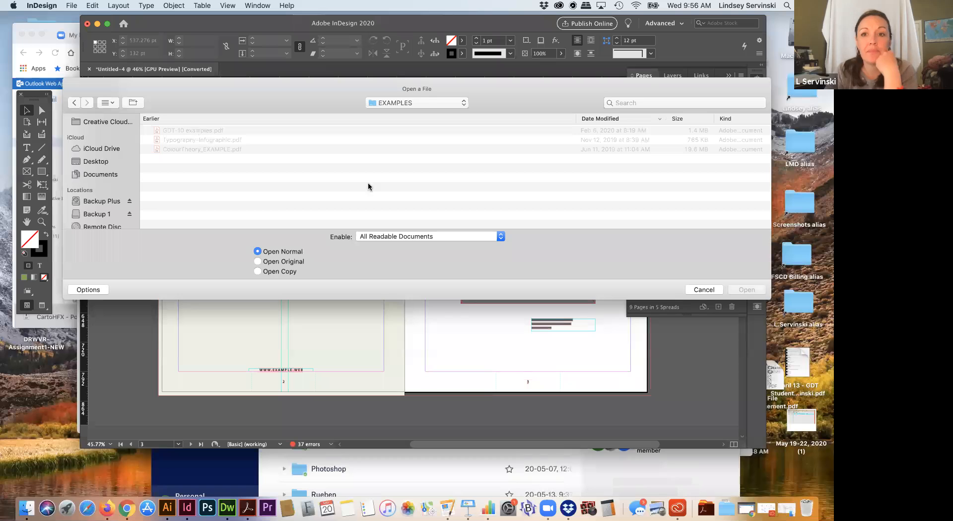
left_click(704, 290)
- Switch to Adobe Acrobat and browse for a PDF to open in the Resources folder on Backup 1, shown in column view
left_click(247, 507)
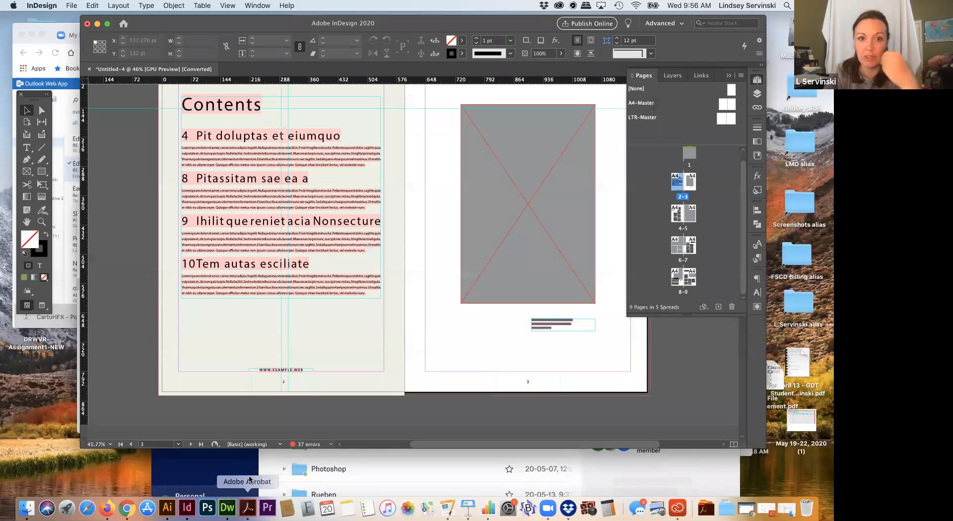
key("super+o")
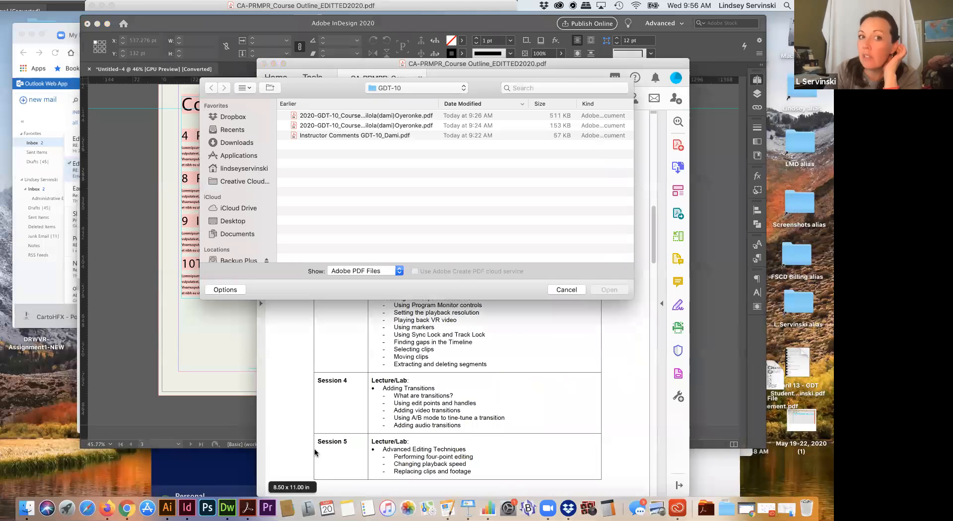
left_click(387, 94)
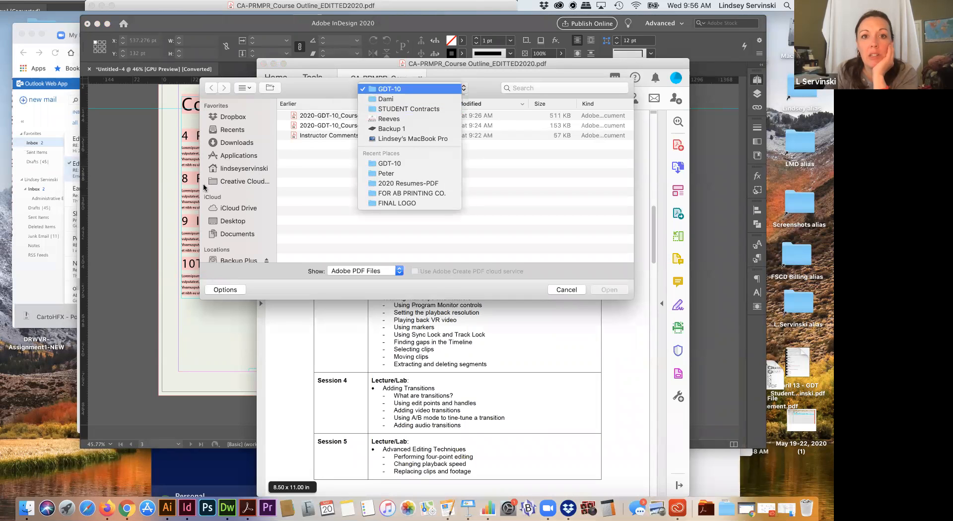
left_click(232, 251)
scroll(232, 252, "down", 2)
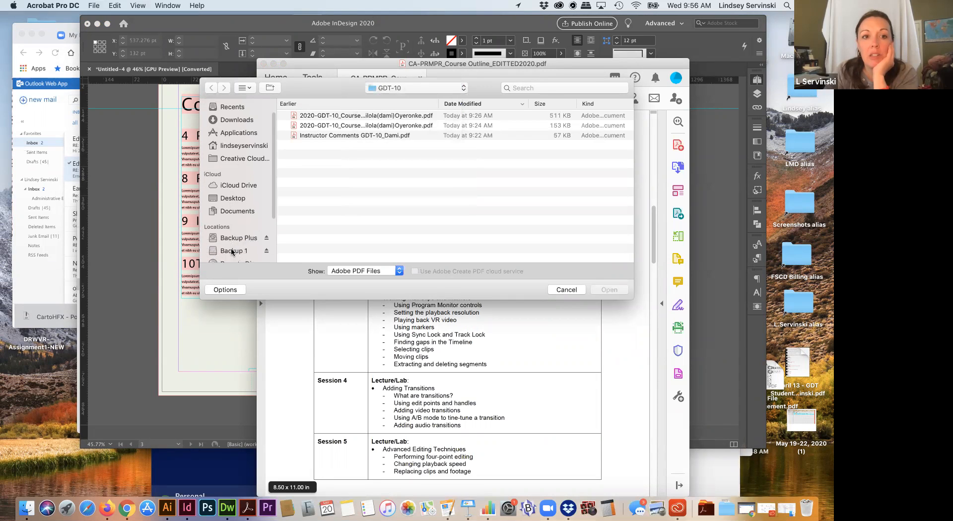
left_click(232, 250)
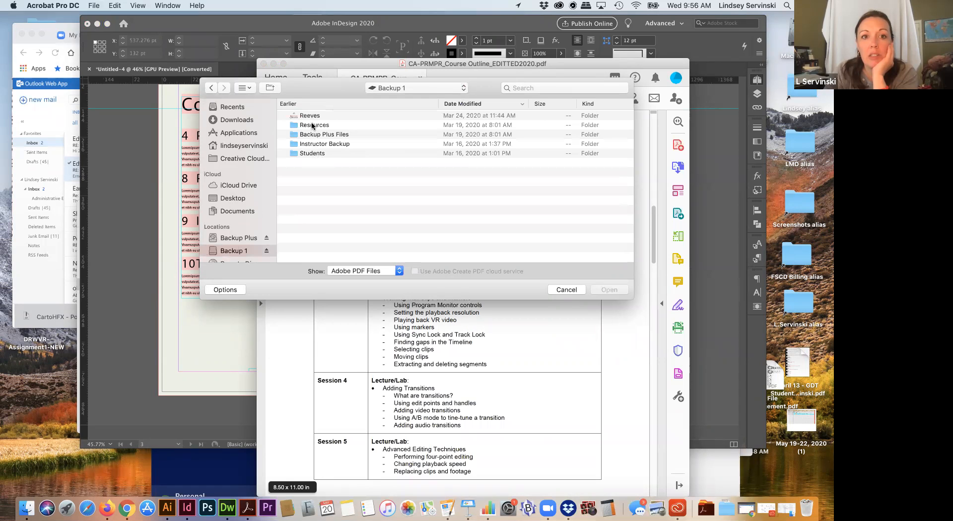
left_click(312, 126)
double_click(313, 127)
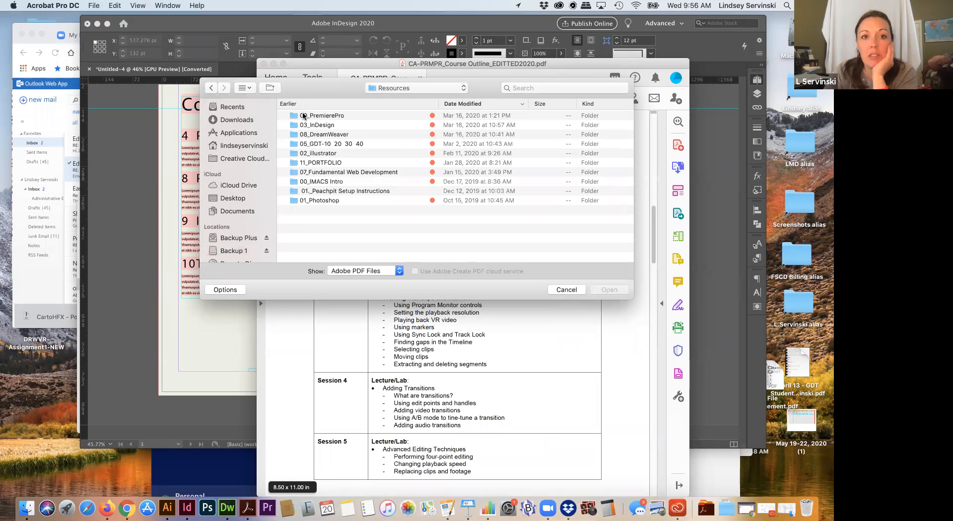
left_click(246, 89)
left_click(255, 133)
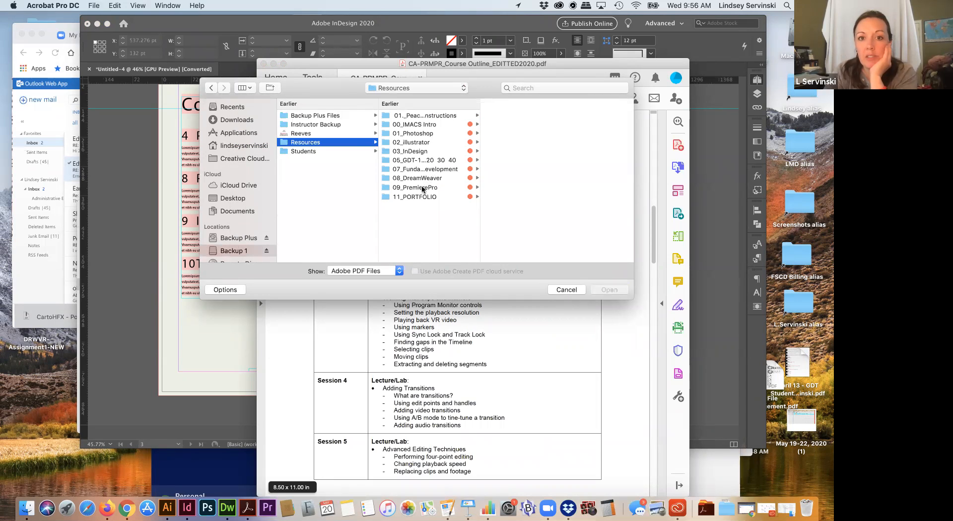
- Open ColourTheory_EXAMPLE.pdf from the EXAMPLES folder in GDT-10 and go to page 2
left_click(432, 162)
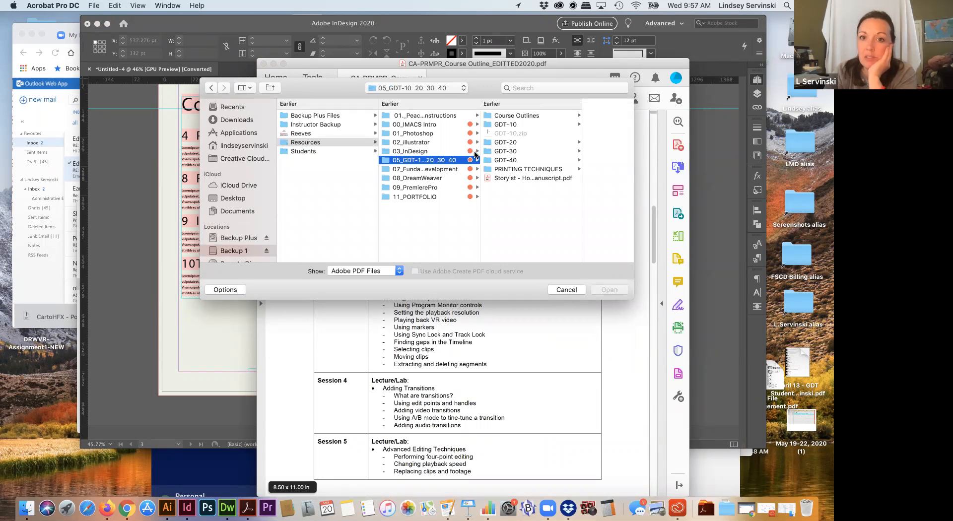
left_click(582, 124)
left_click(564, 134)
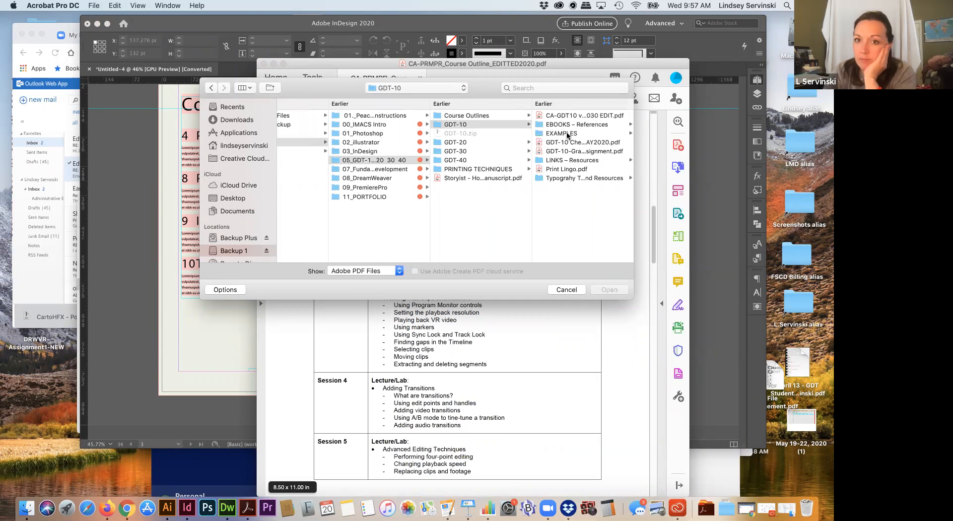
left_click(539, 118)
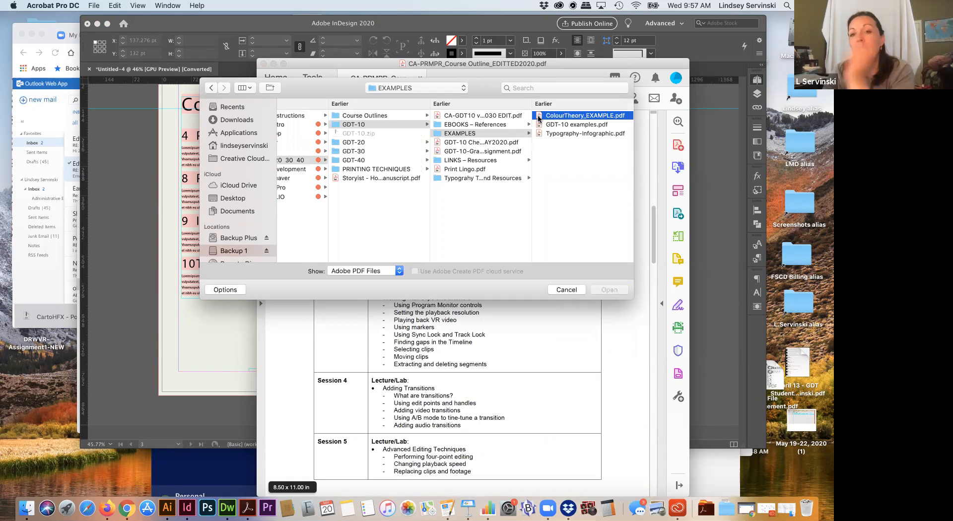
double_click(539, 118)
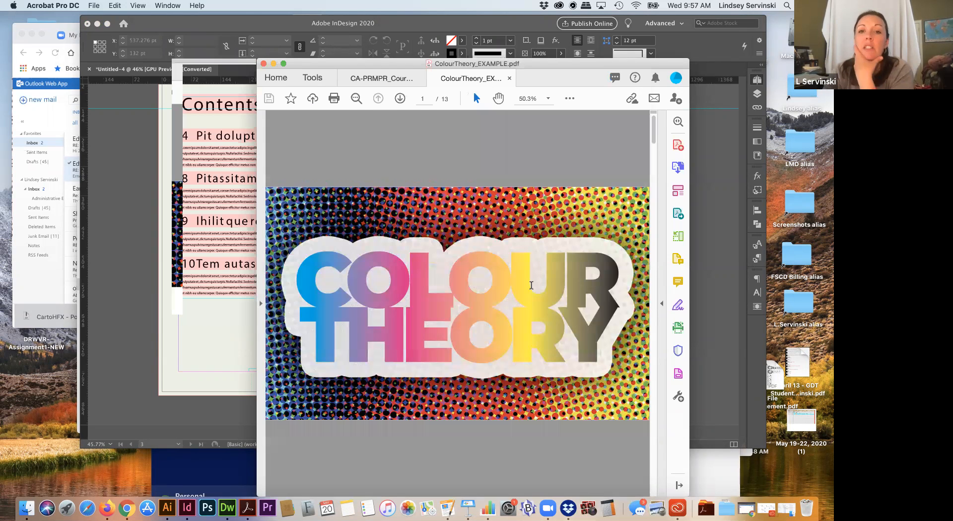
left_click_drag(654, 145, 653, 155)
scroll(615, 218, "down", 1)
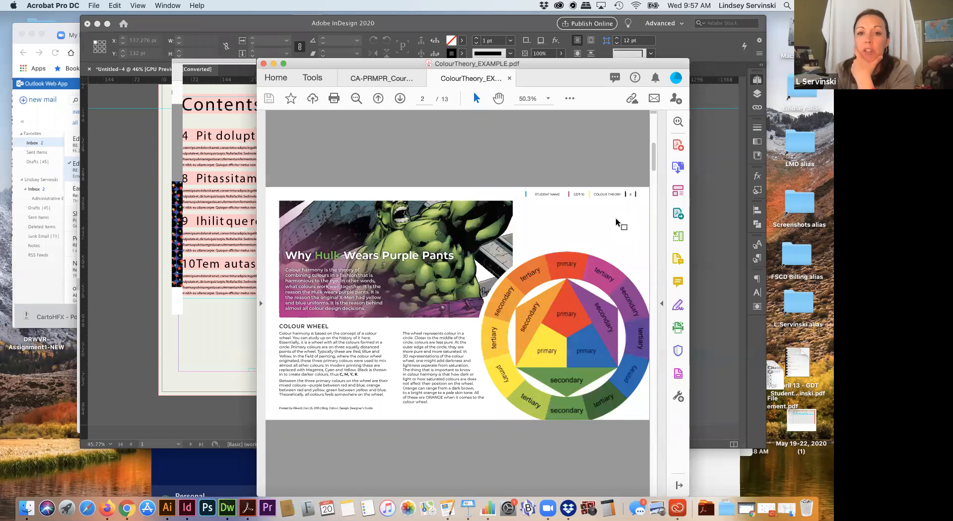
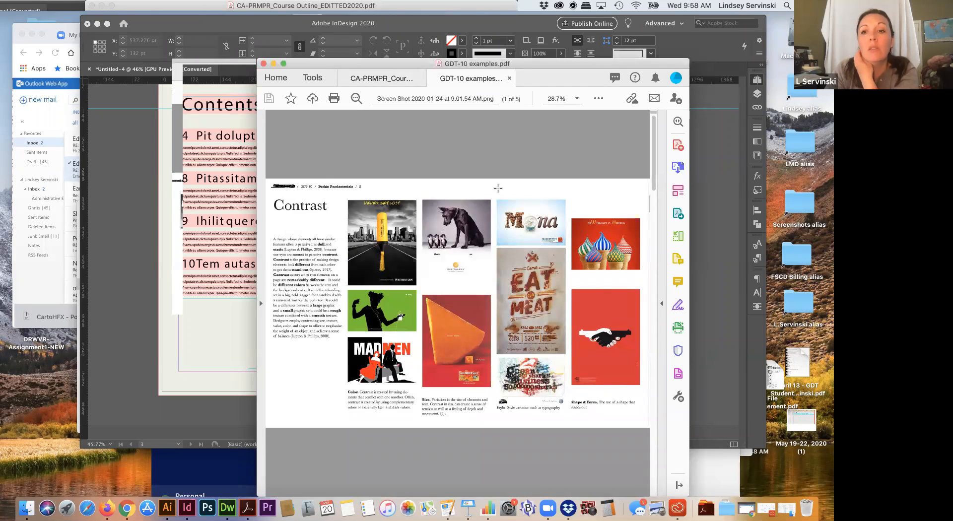
- Look through GDT-10 examples.pdf from page 1 to page 4, checking the page headers and layouts, and close the document
mouse_move(653, 181)
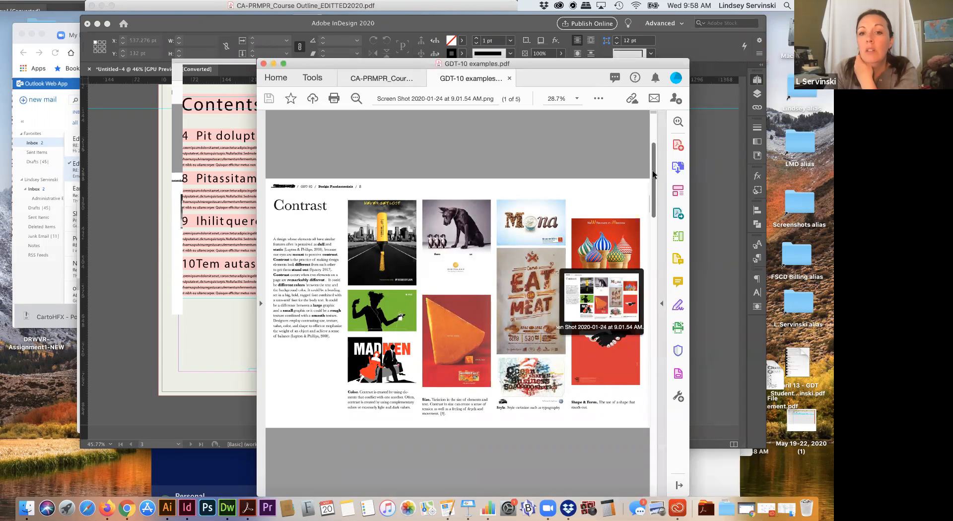
left_click_drag(650, 201, 655, 309)
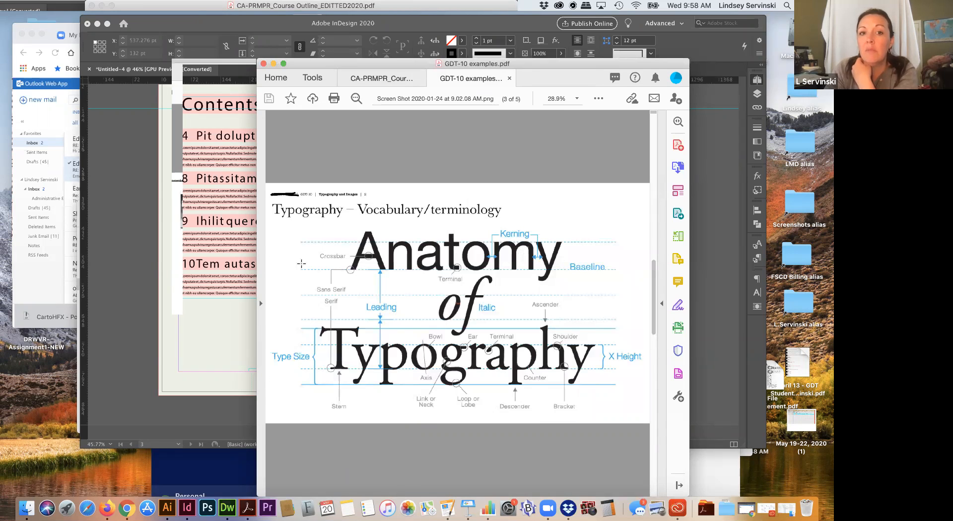
left_click_drag(654, 295, 654, 395)
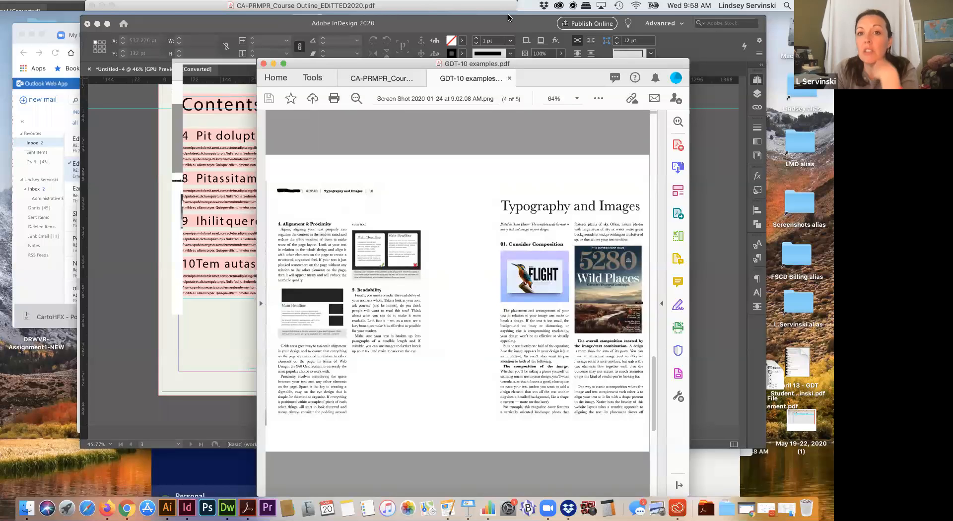
left_click(510, 81)
- Preview Typography-Infographic.pdf and GDT-10 examples.pdf in the EXAMPLES folder while choosing another PDF to open
key("super+o")
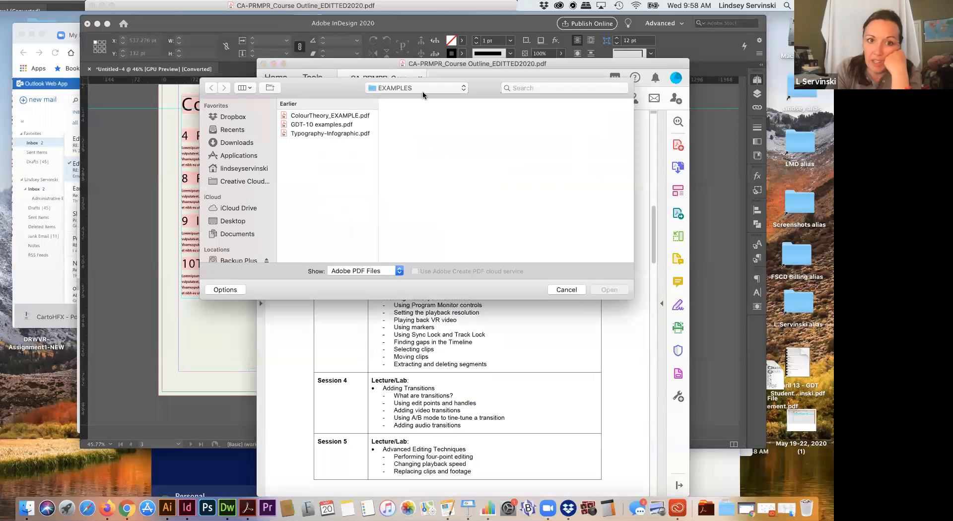
left_click(363, 134)
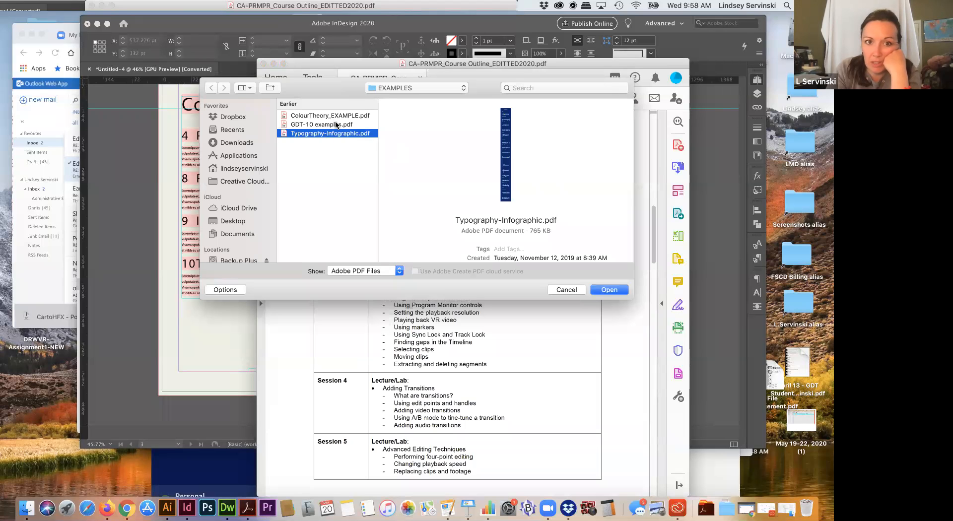
left_click_drag(365, 105, 313, 124)
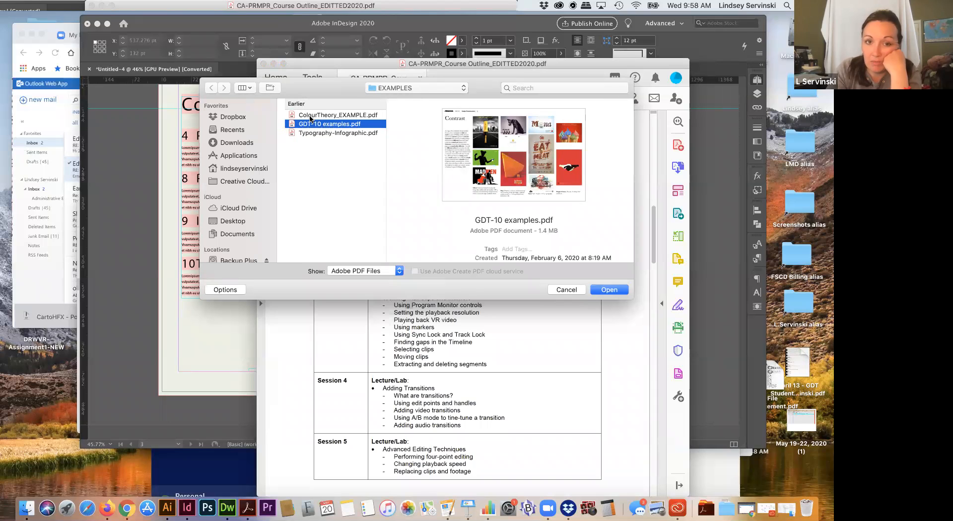
- Browse Backup 1 through Instructor Backup and Instructor FILES to the instructor's personal folder, previewing the Technical Issues Complaints PDF on the way
left_click(424, 89)
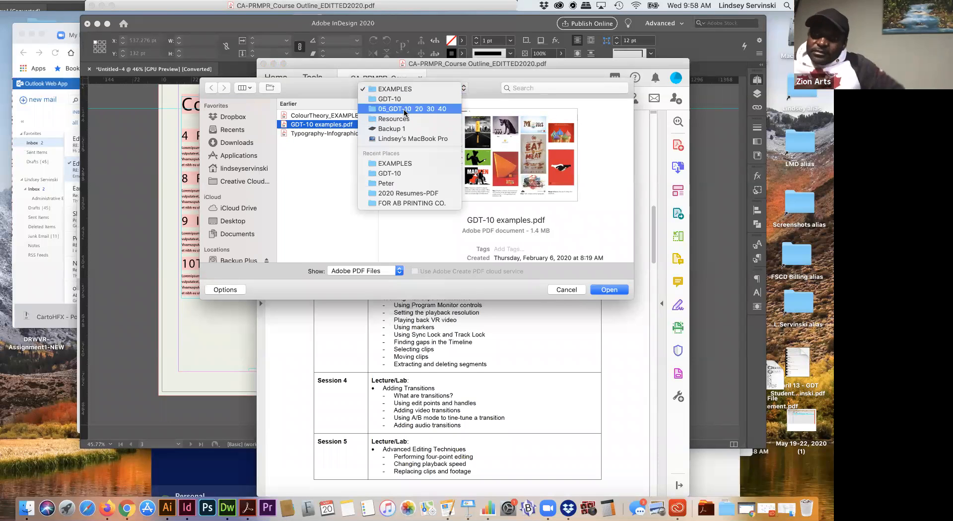
key("Escape")
key("super+Up")
key("Left")
scroll(435, 214, "down", 5)
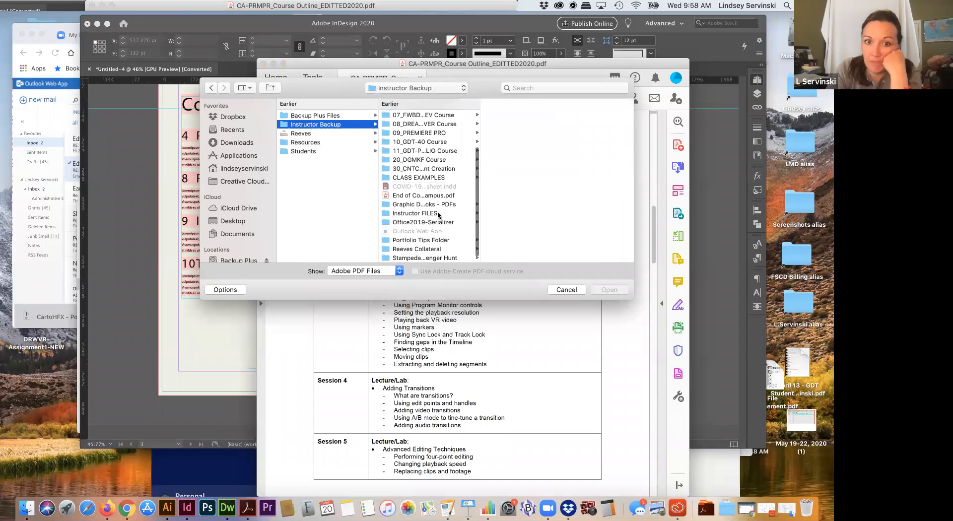
left_click(435, 215)
left_click(519, 152)
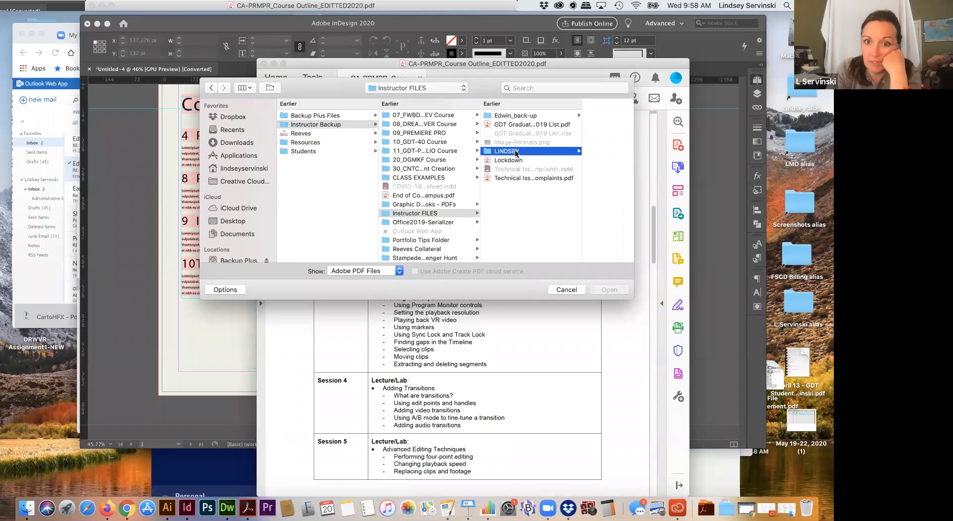
left_click(479, 179)
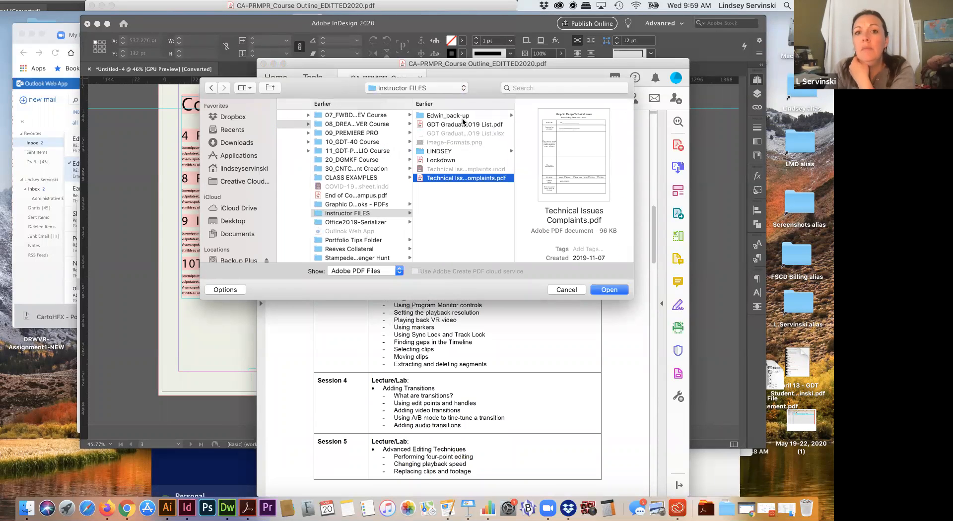
left_click(450, 152)
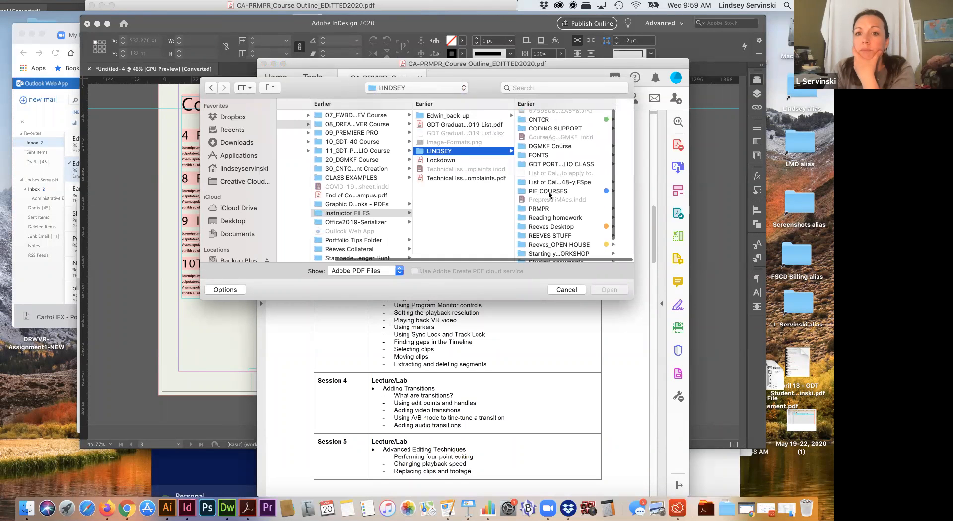
- Search the Teaching Tools, REEVES STUFF and business workshop folders for another example PDF, and return to the top-level folders
scroll(553, 201, "down", 3)
left_click(549, 243)
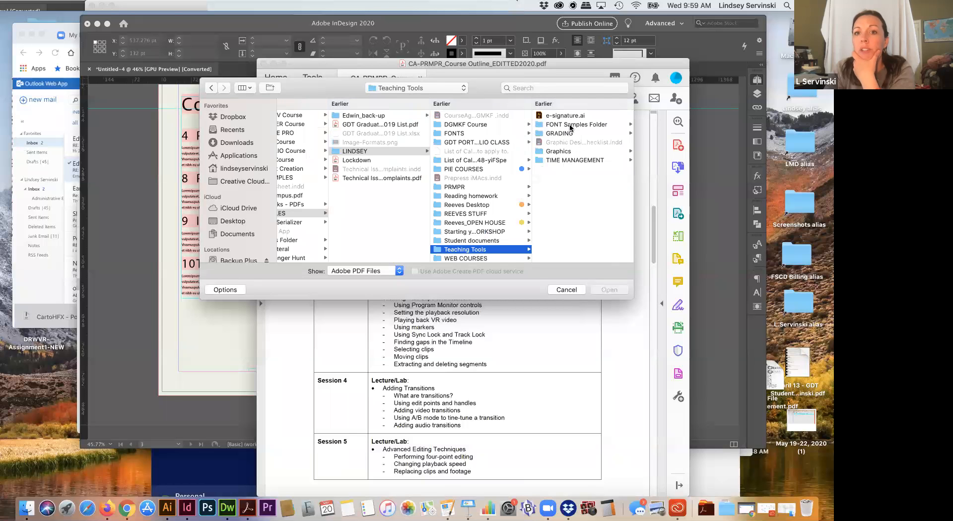
left_click(476, 215)
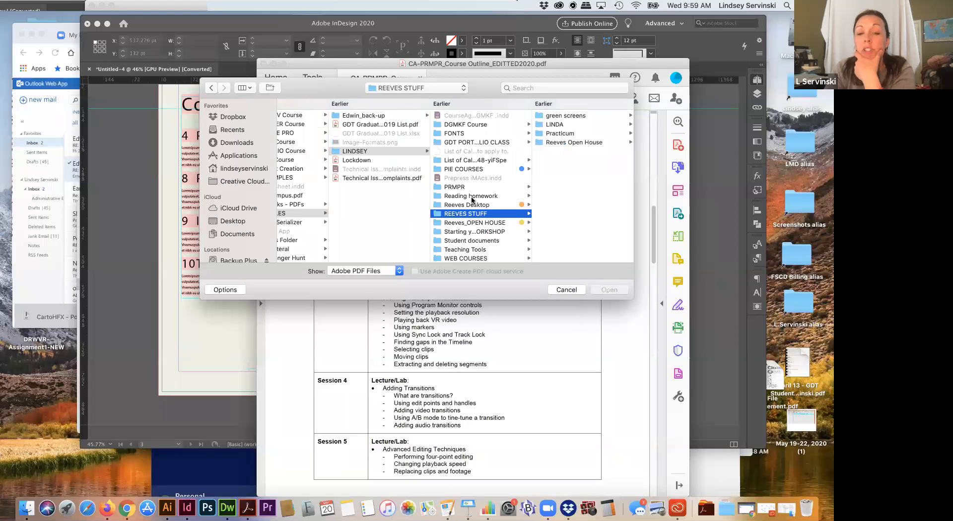
left_click(480, 232)
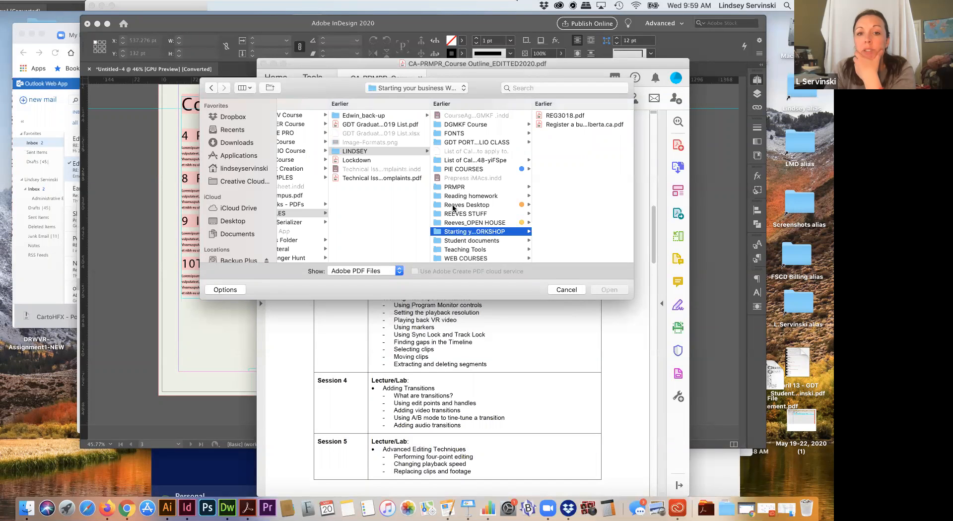
scroll(357, 204, "left", 6)
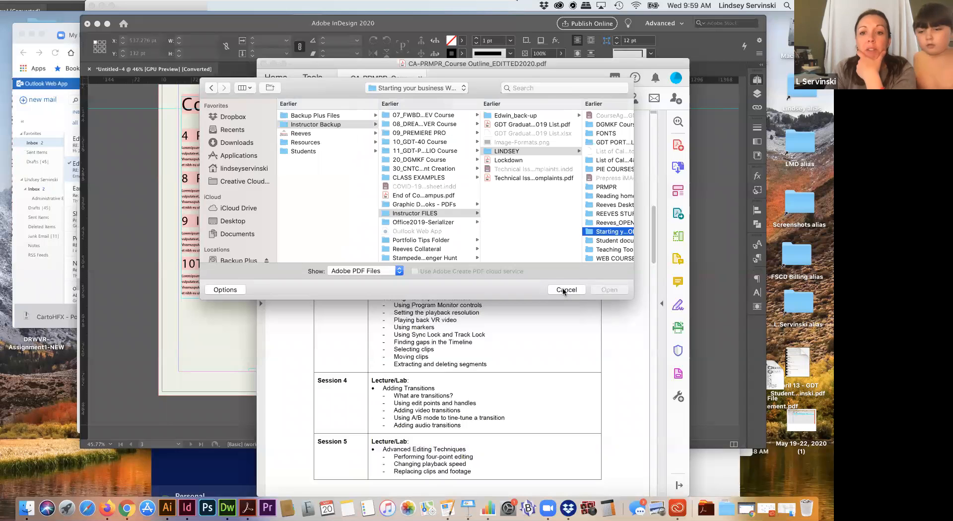
- Cancel choosing another PDF and close the CA-PRMPR course outline document
key("Escape")
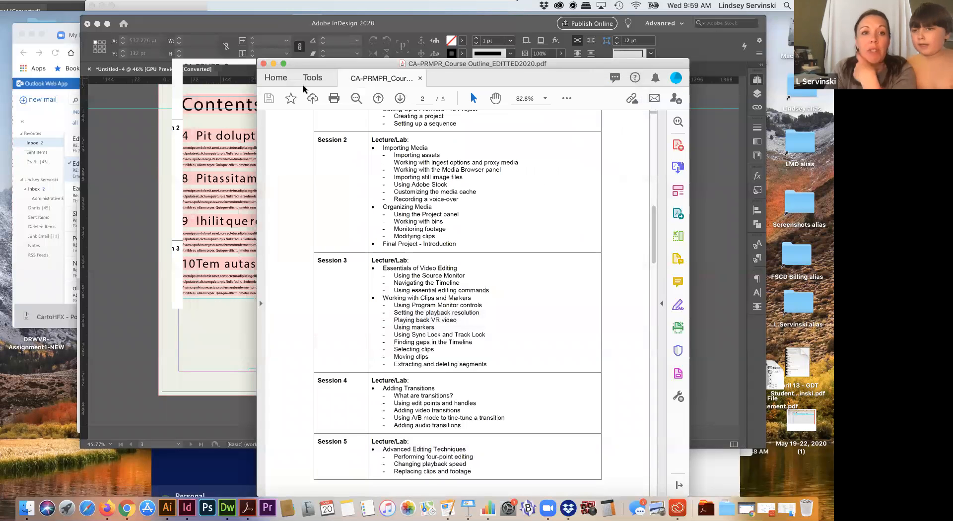
left_click(264, 64)
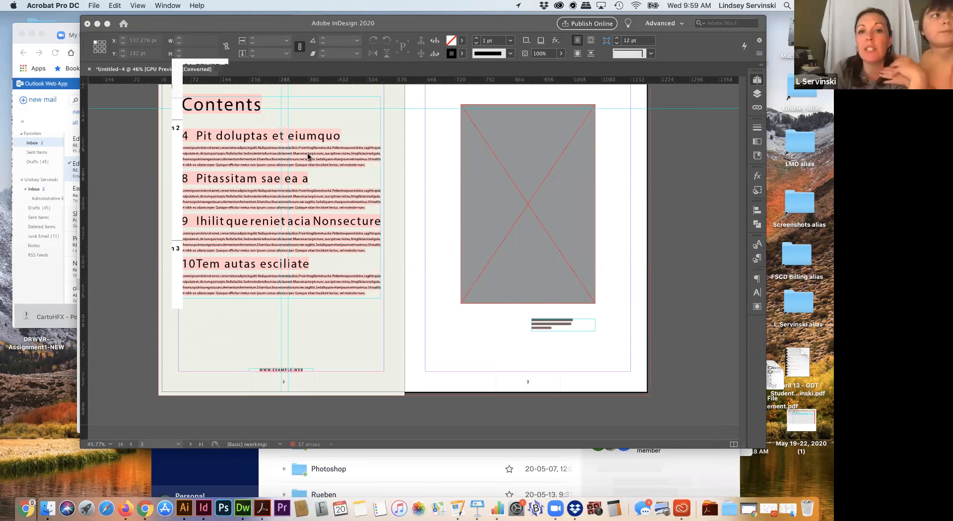
- Switch back to the magazine template in InDesign, go to its first page, and open the A4-Master spread for editing
key("super+shift+Page_Up")
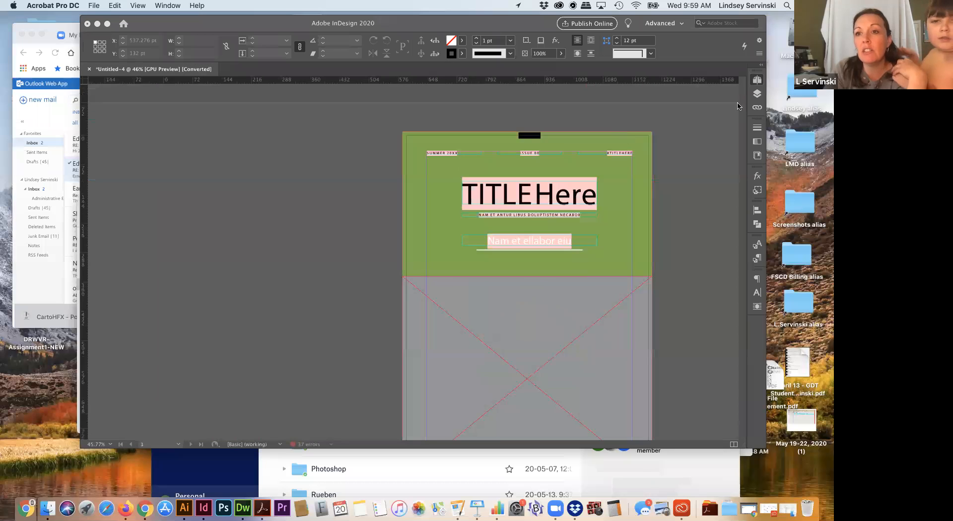
left_click(757, 80)
double_click(727, 104)
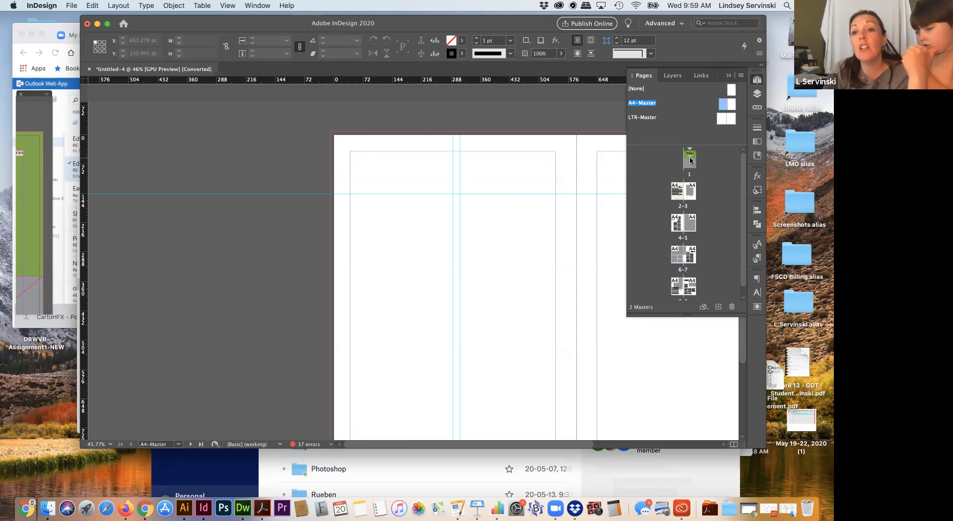
left_click_drag(690, 160, 691, 160)
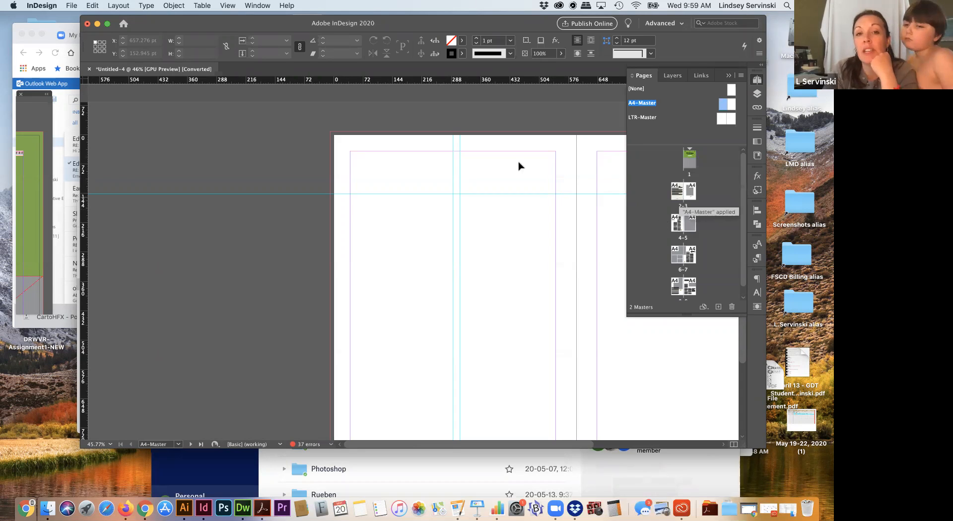
- Switch briefly to the Chrome mail window and back to InDesign, and examine the A4-Master spread's guides, margins and page-number markers
left_click(42, 29)
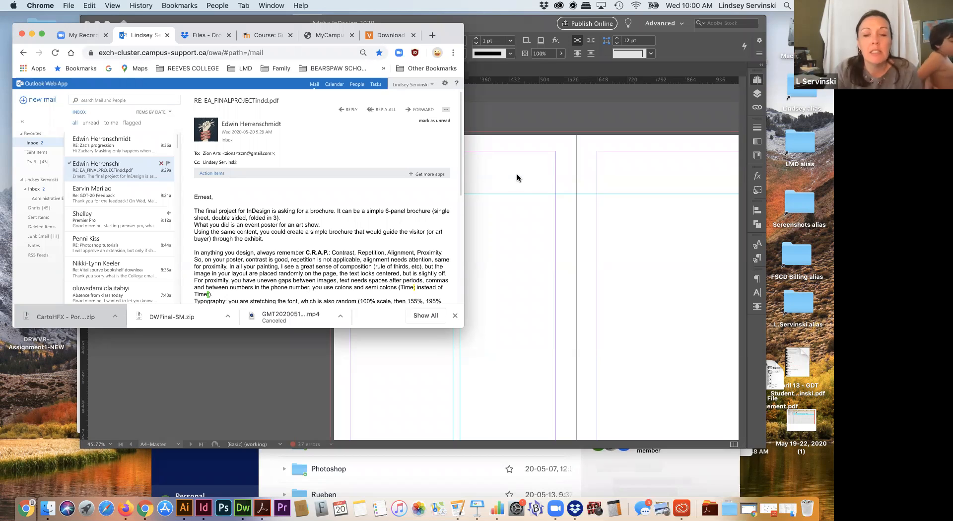
left_click(492, 71)
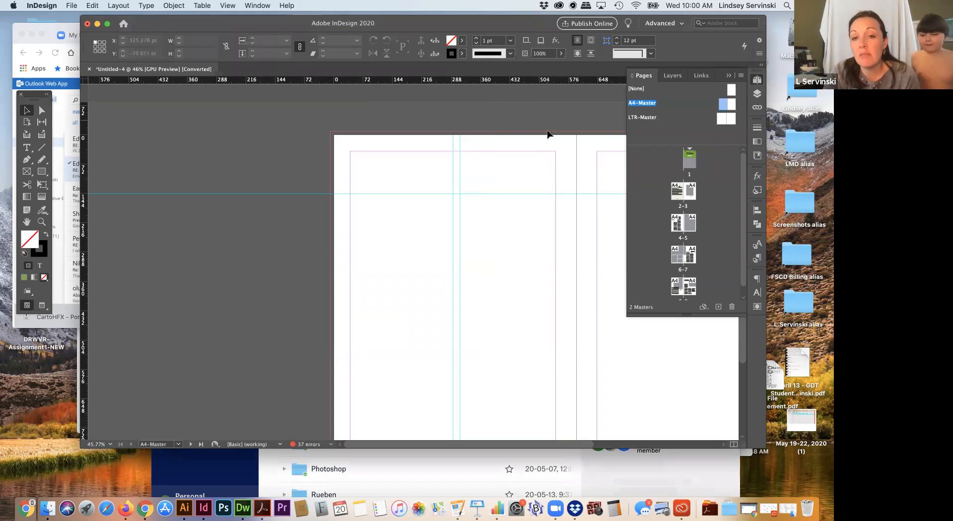
scroll(547, 134, "right", 5)
scroll(547, 134, "down", 2)
scroll(548, 134, "right", 2)
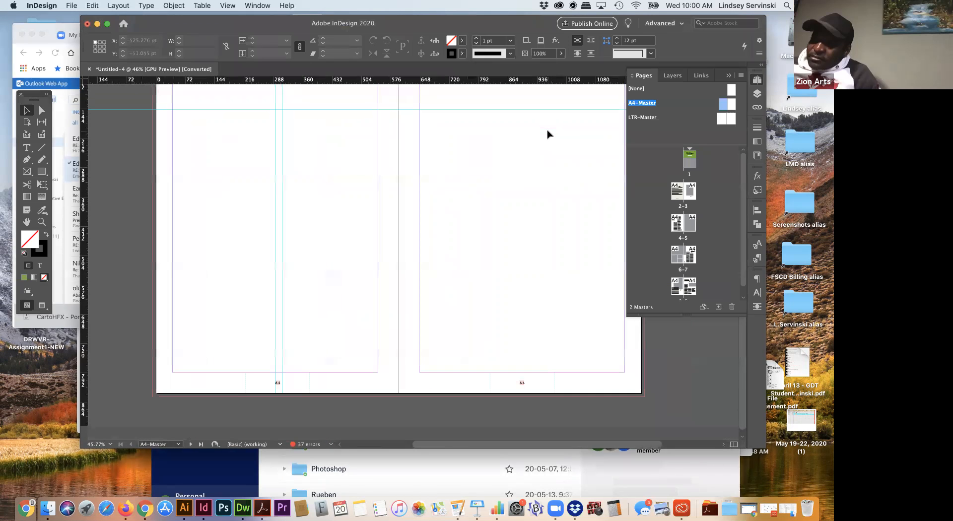
scroll(460, 307, "up", 3)
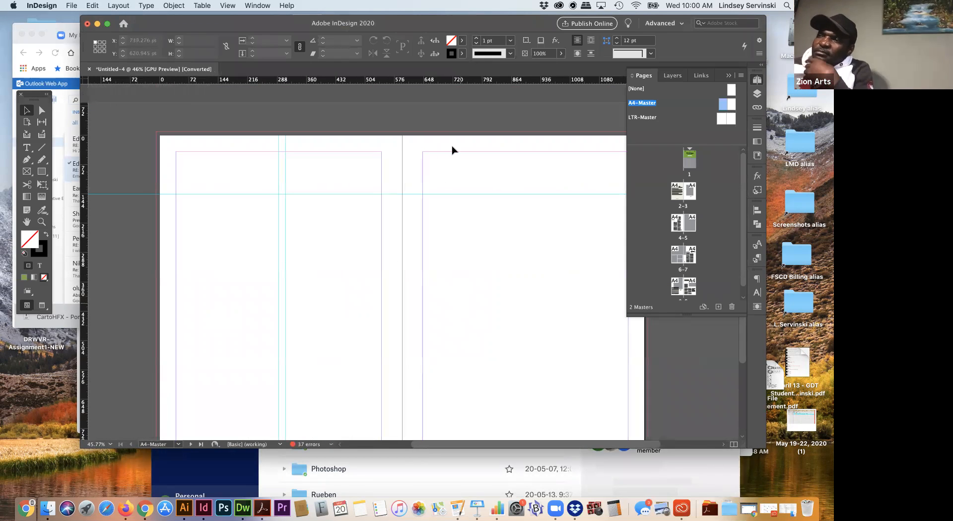